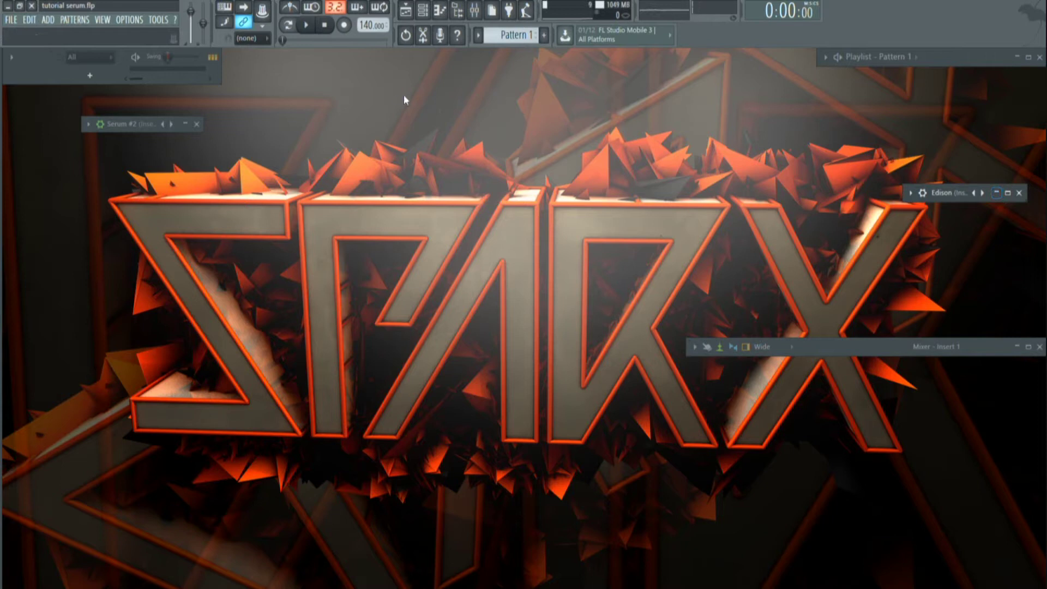
Step: Play back Pattern 1 briefly, stop it, and unfold the Mixer and Serum #2 windows
click(311, 34)
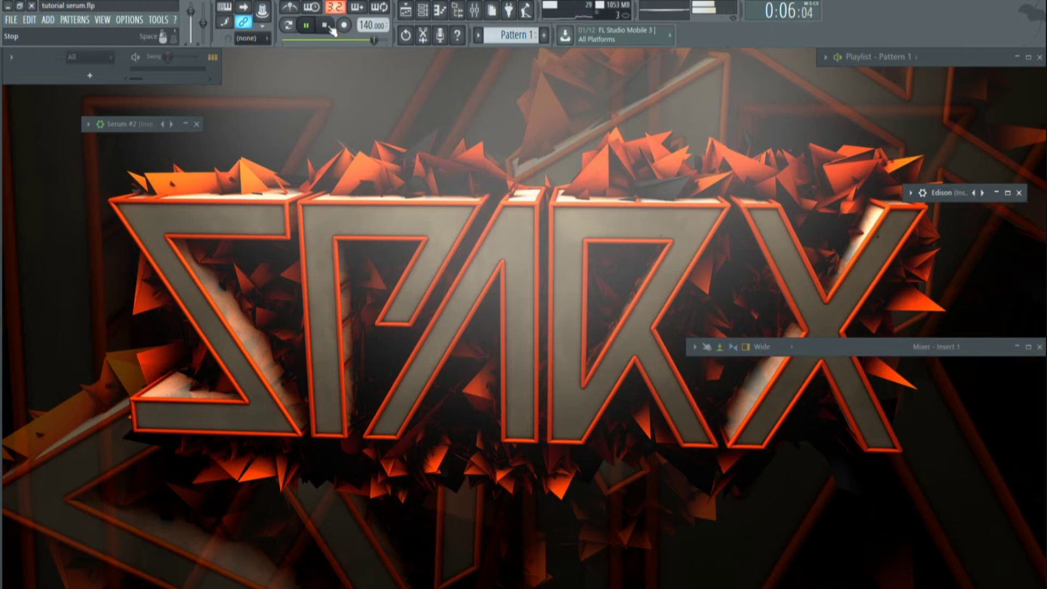
click(326, 26)
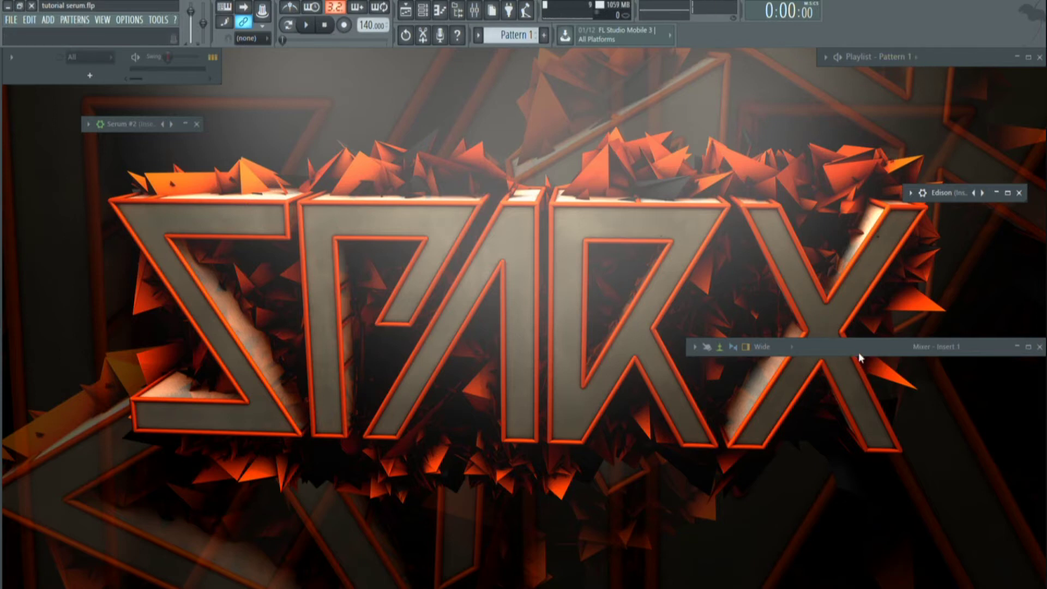
drag(860, 357, 861, 587)
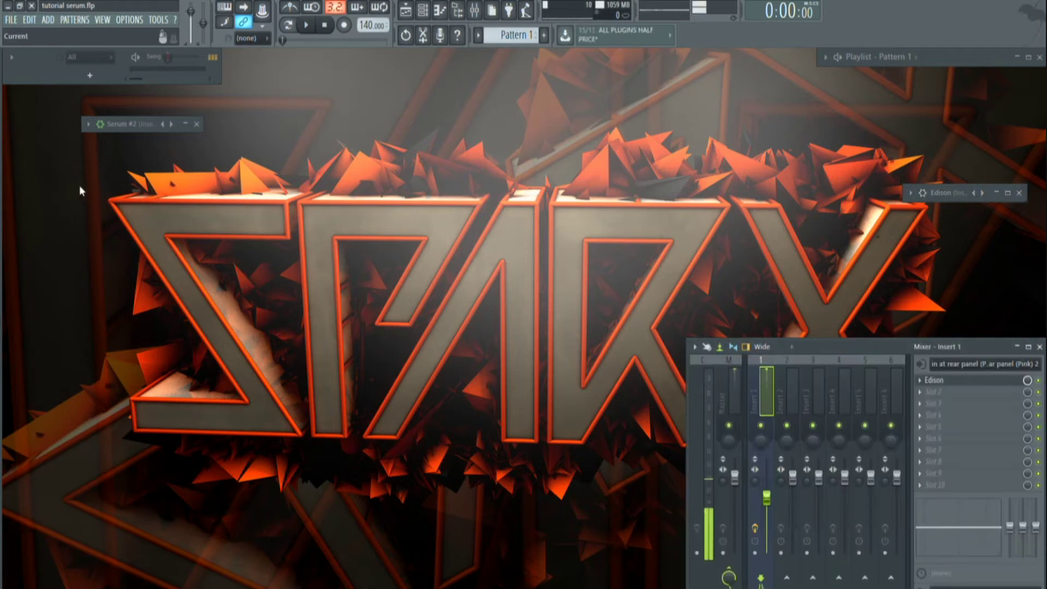
double_click(145, 127)
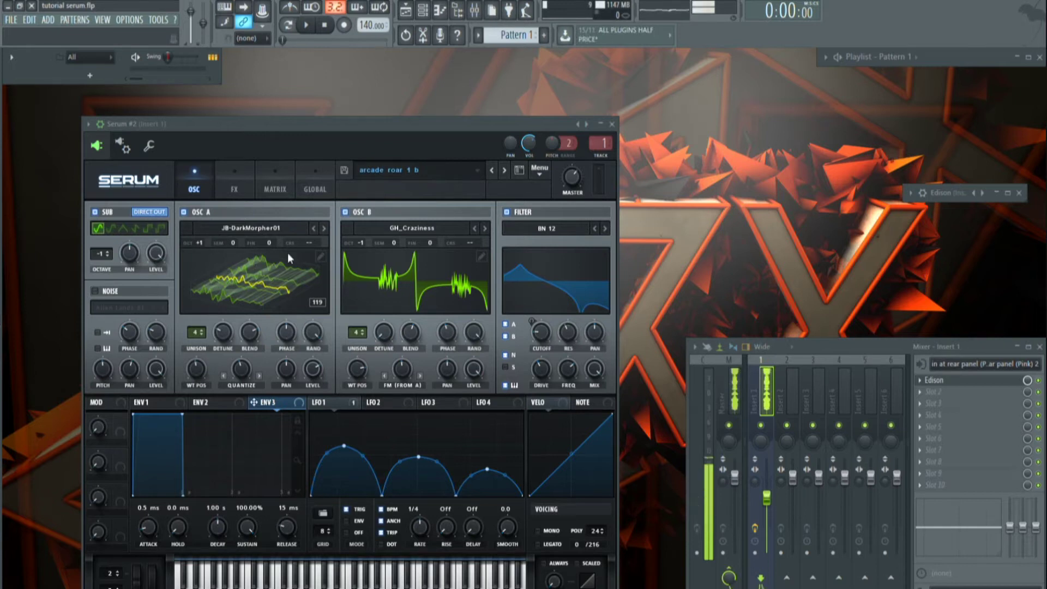
Step: Show oscillator B's wavetable in 3D and view oscillator A's wavetable in the wavetable editor
click(257, 301)
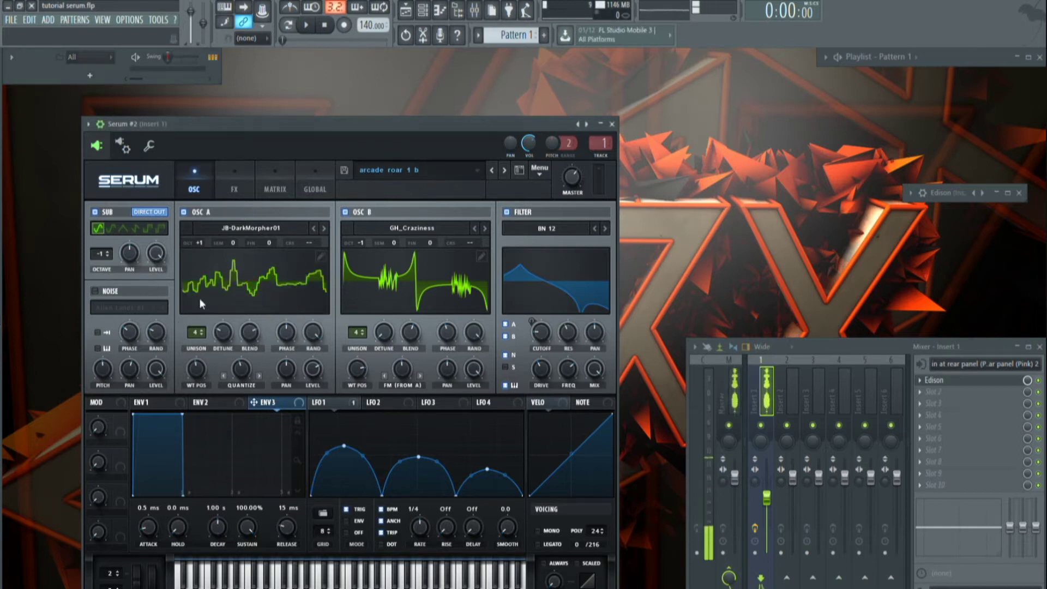
click(225, 276)
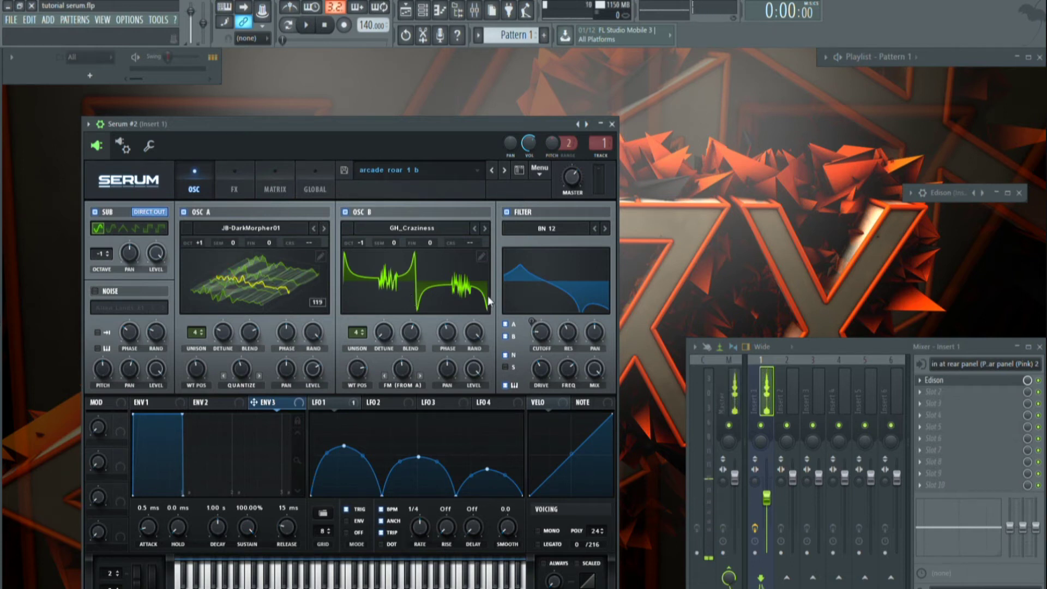
click(454, 287)
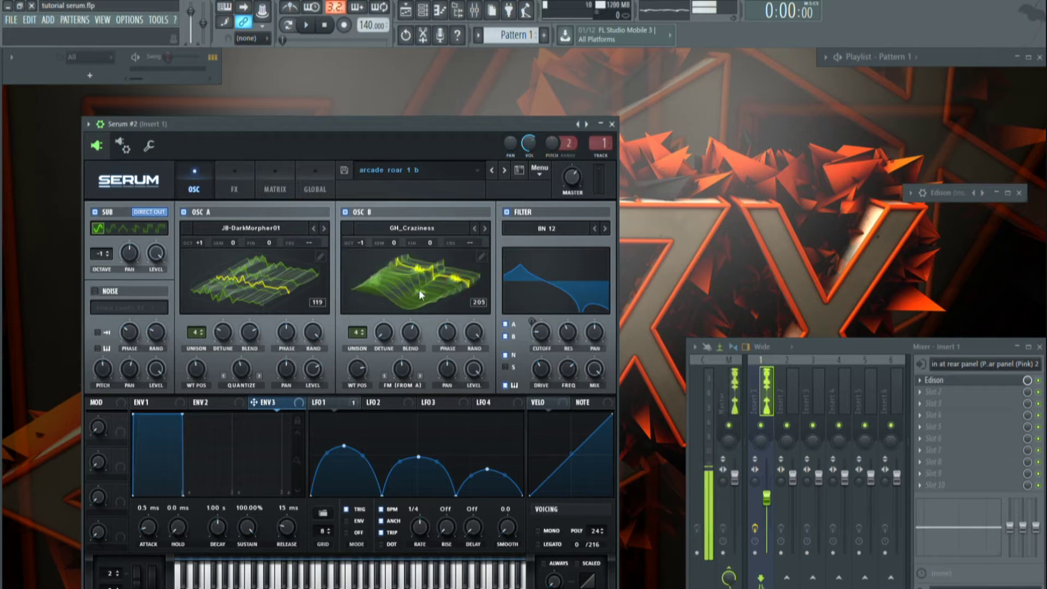
click(321, 256)
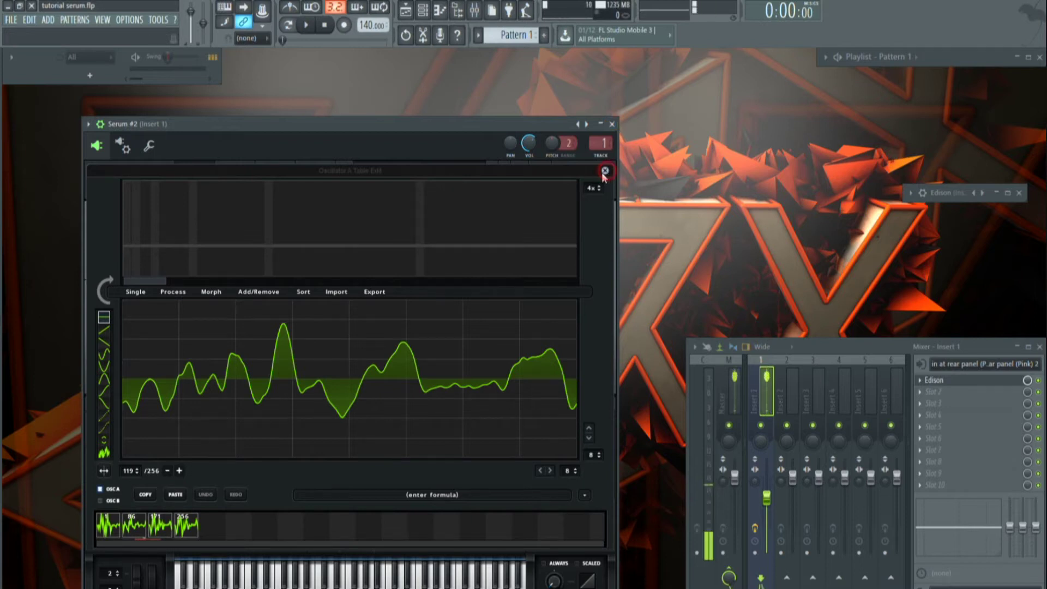
key(Escape)
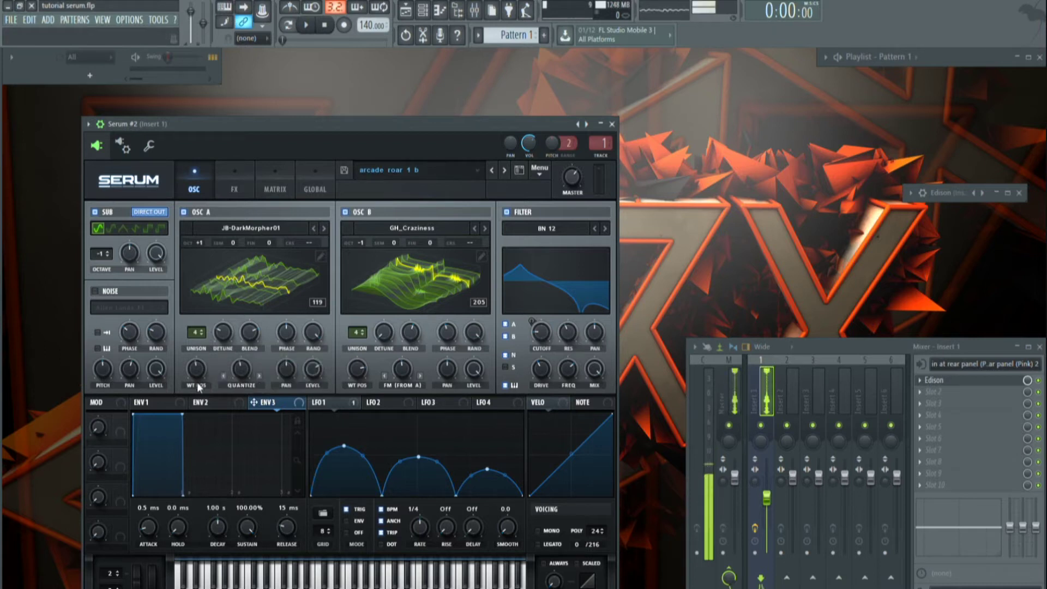
Step: Set oscillator A's unison blend to 71 and sweep its wavetable position, ending at 61
mouse_move(228, 335)
mouse_down()
mouse_move(231, 300)
mouse_move(236, 342)
mouse_move(256, 344)
mouse_move(255, 334)
mouse_up()
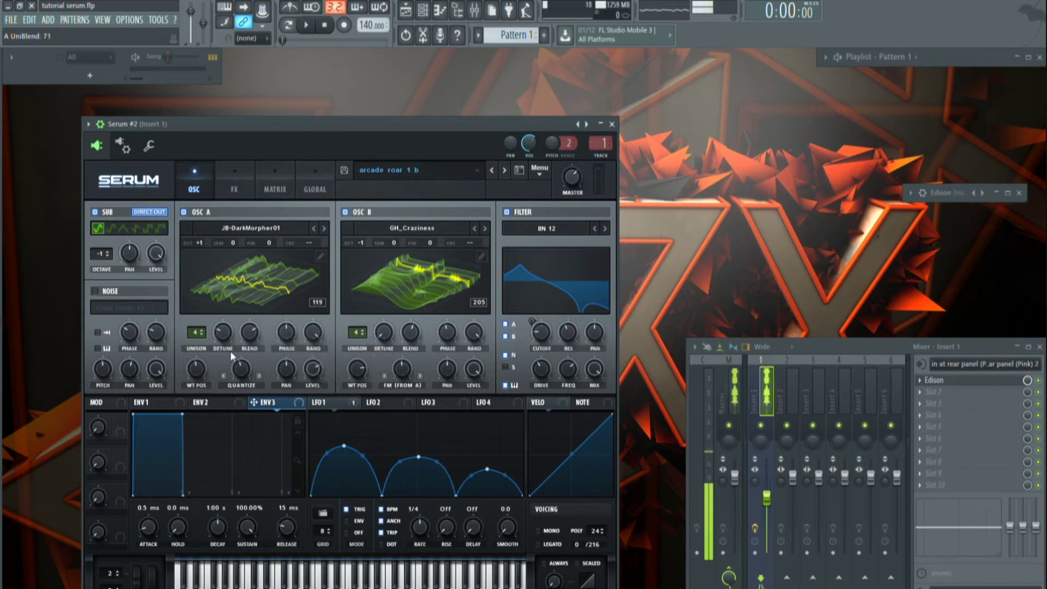
mouse_move(201, 376)
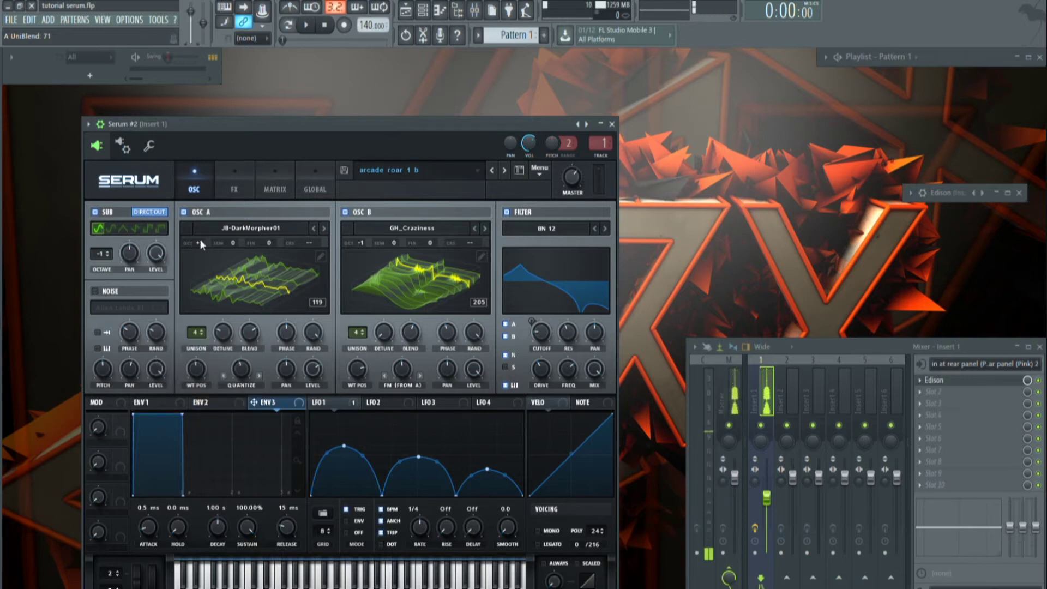
scroll(201, 370, up, 1)
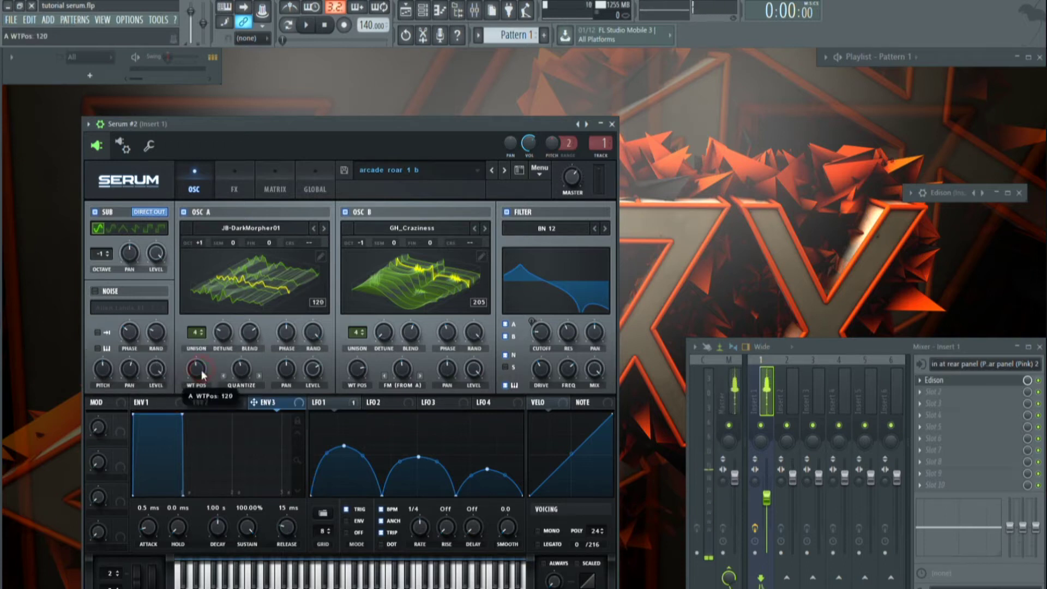
scroll(202, 370, down, 6)
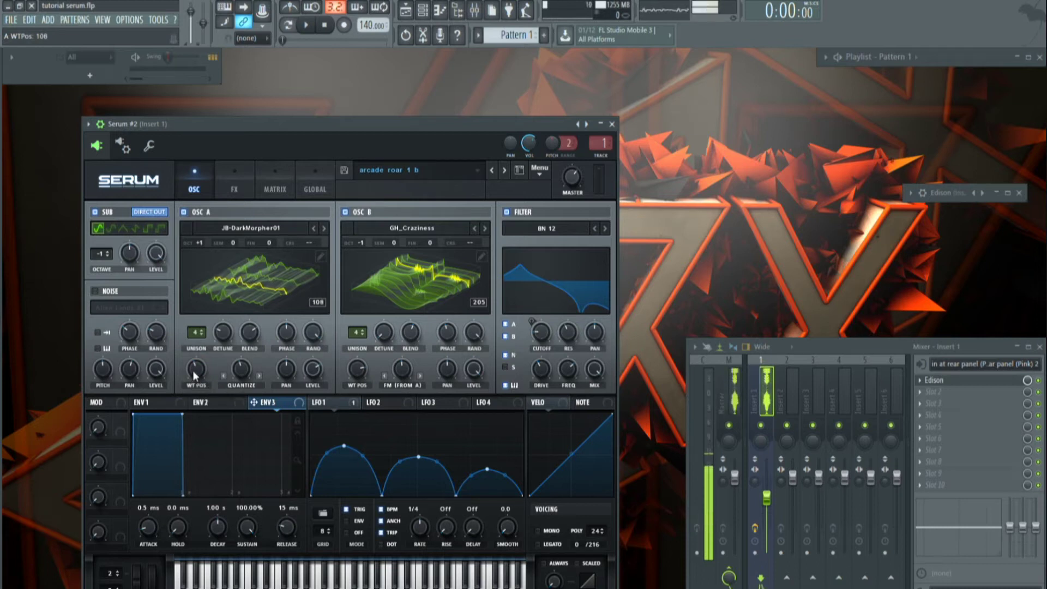
drag(192, 371, 196, 438)
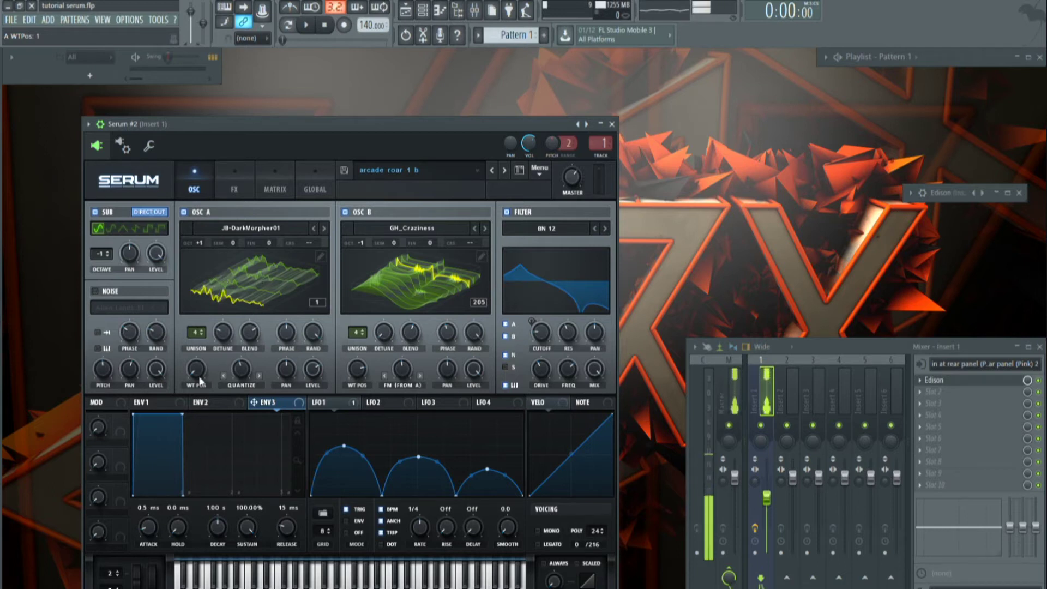
mouse_move(195, 369)
mouse_down()
mouse_move(221, 272)
mouse_move(218, 359)
mouse_move(204, 309)
mouse_move(227, 354)
mouse_move(212, 303)
mouse_move(207, 366)
mouse_up()
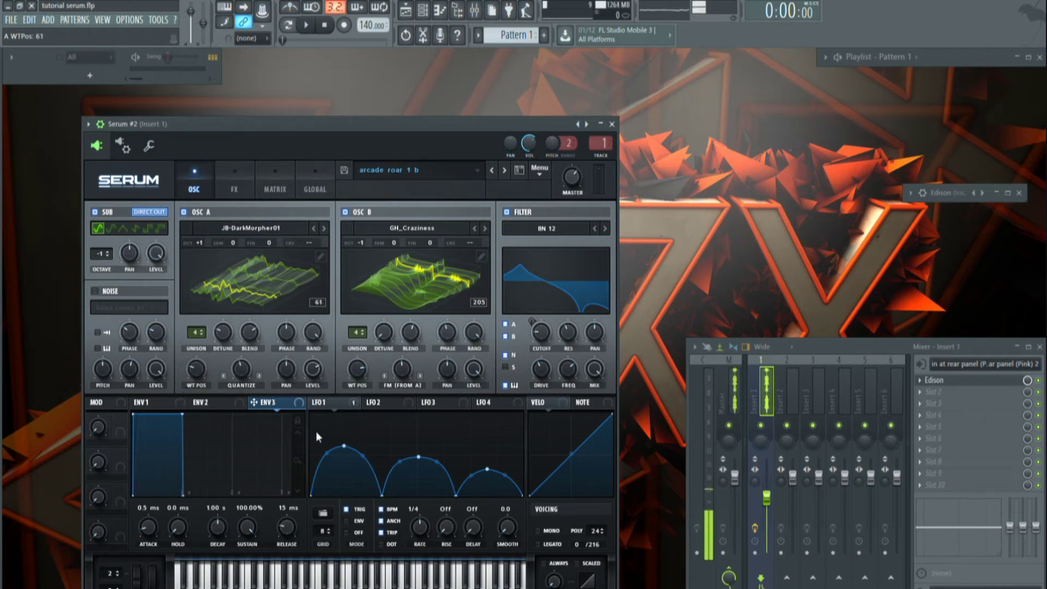
Step: Remove the second and third humps from the LFO 1 curve and move the first hump's end point slightly outward
double_click(419, 457)
double_click(487, 469)
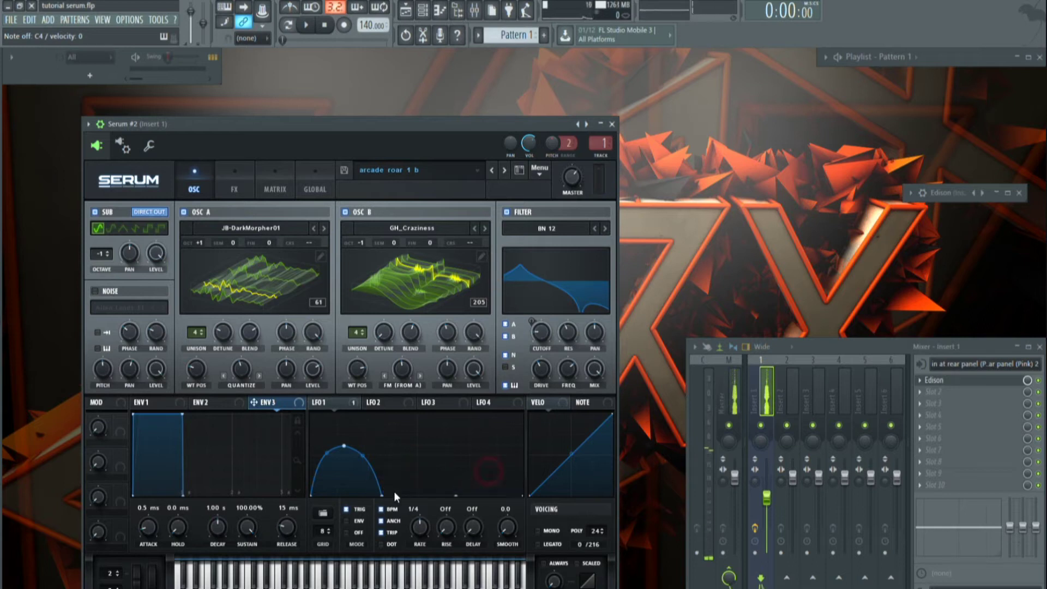
drag(382, 495, 385, 495)
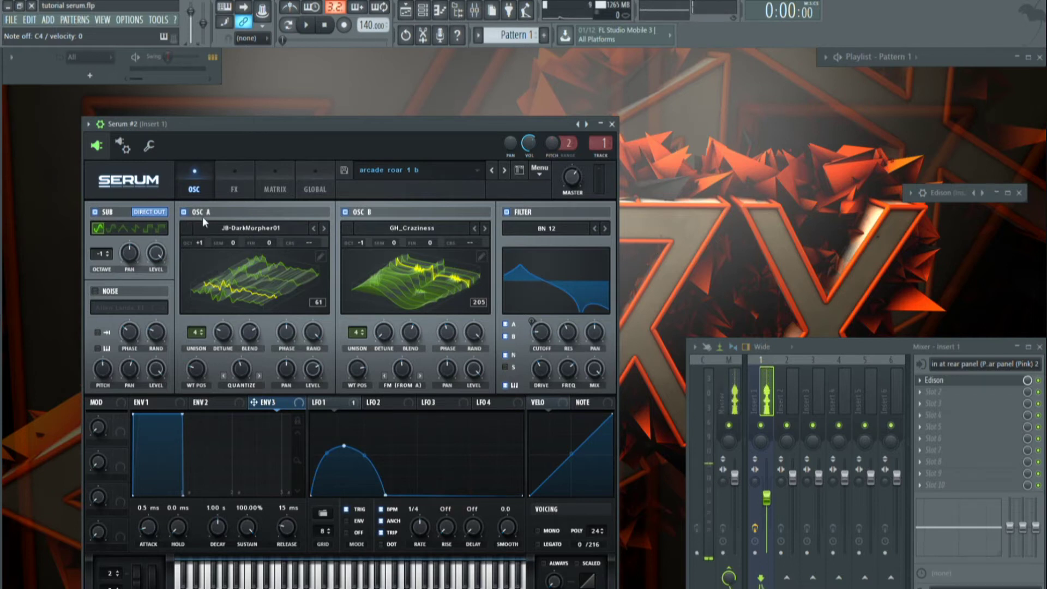
Step: Set the voicing to Mono and leave only oscillator A on, with oscillator B and the sub off
click(184, 212)
click(345, 212)
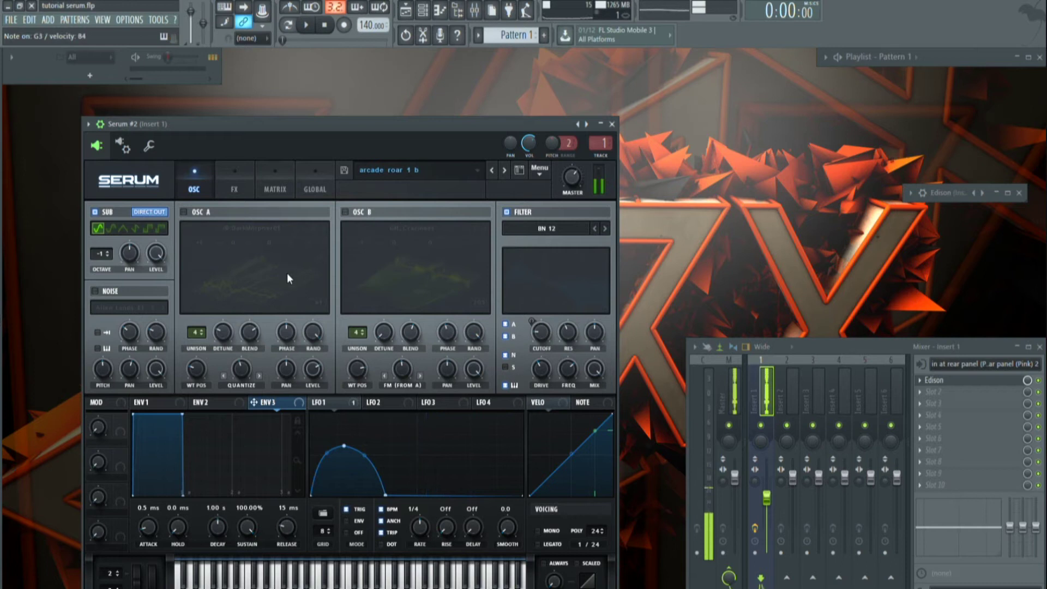
click(539, 531)
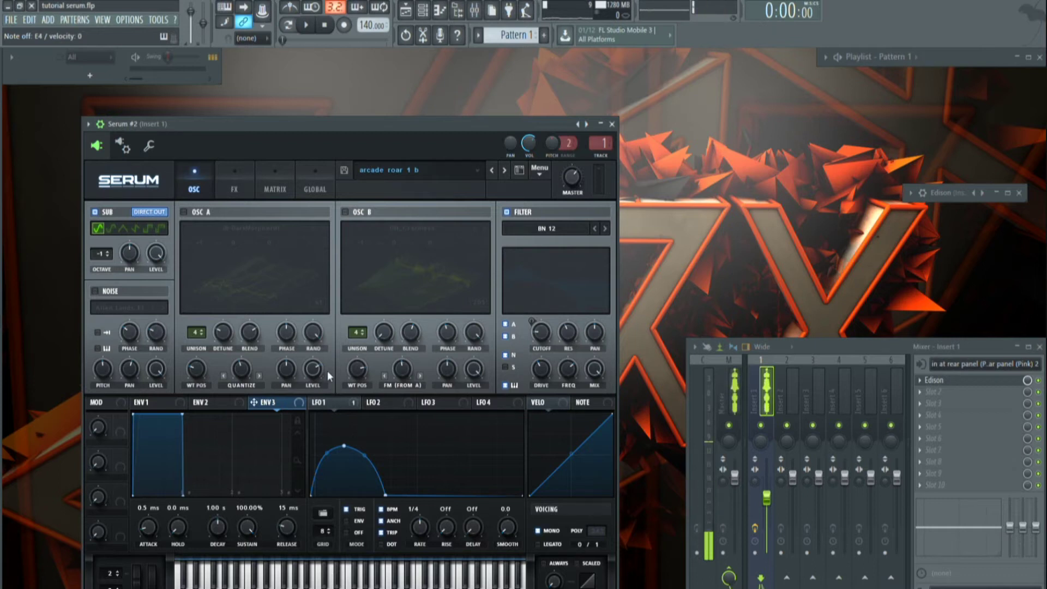
click(183, 212)
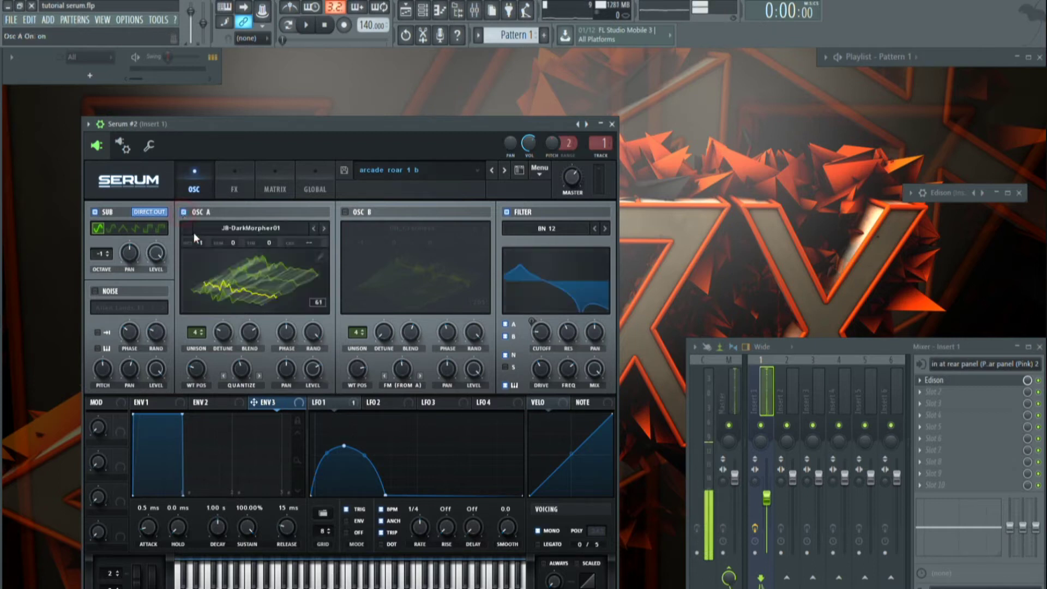
click(95, 212)
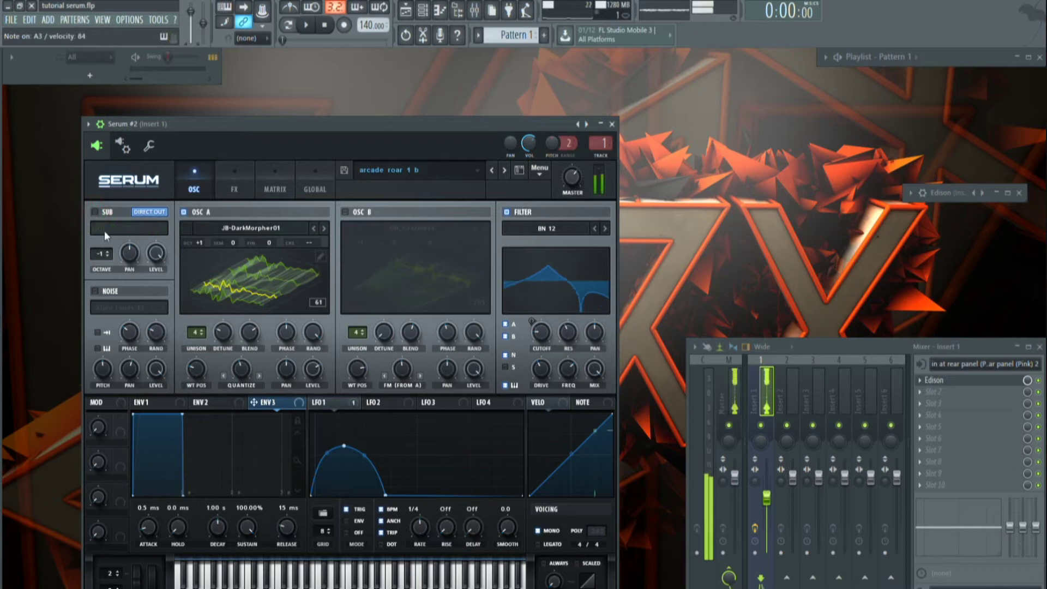
Step: Delete the remaining curve points of LFO 1 so that it is flat, and show LFO 2
double_click(385, 495)
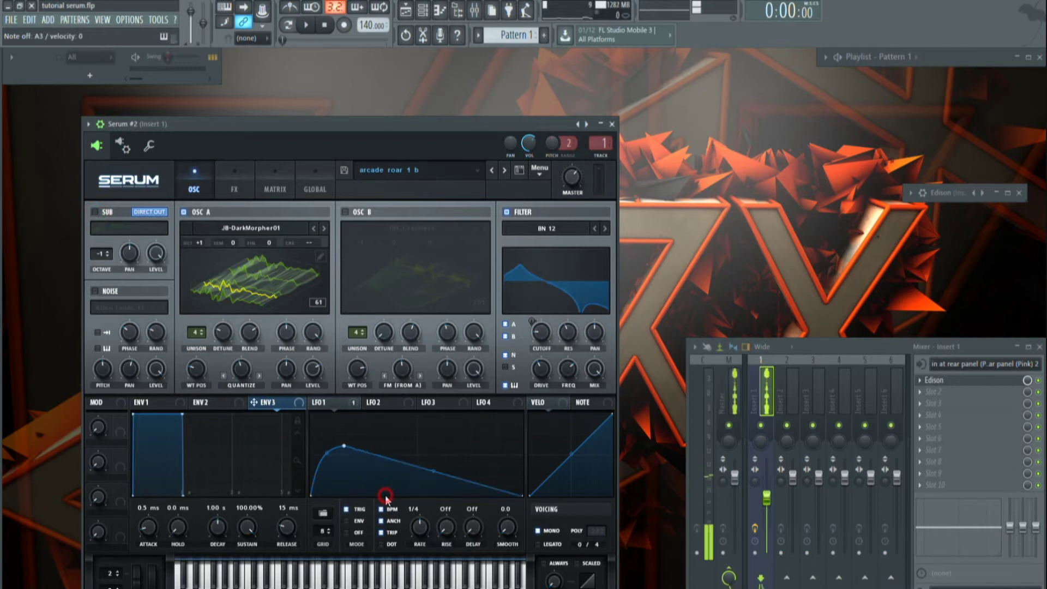
double_click(344, 446)
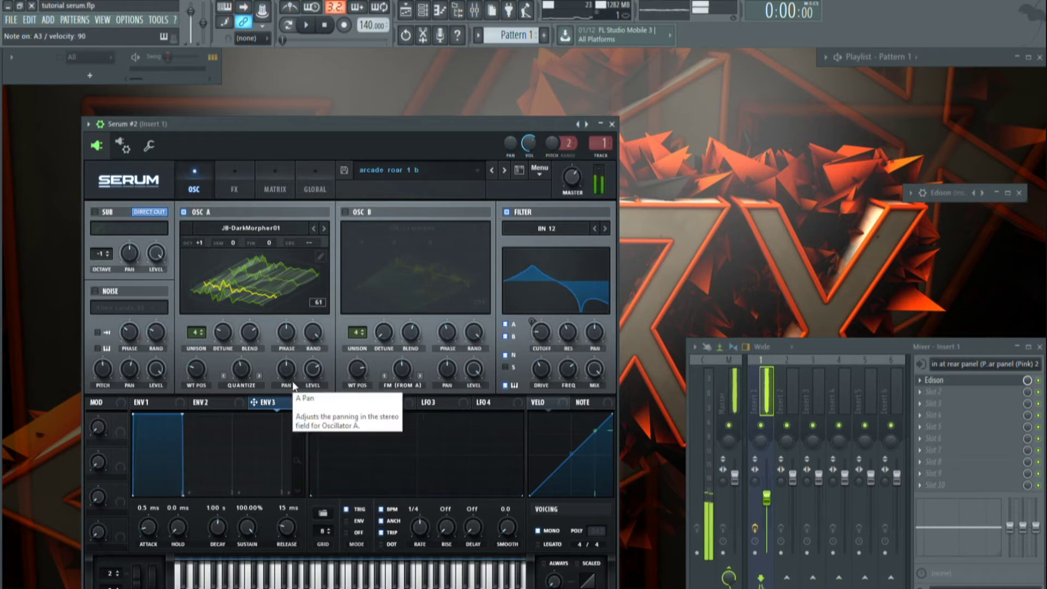
click(408, 405)
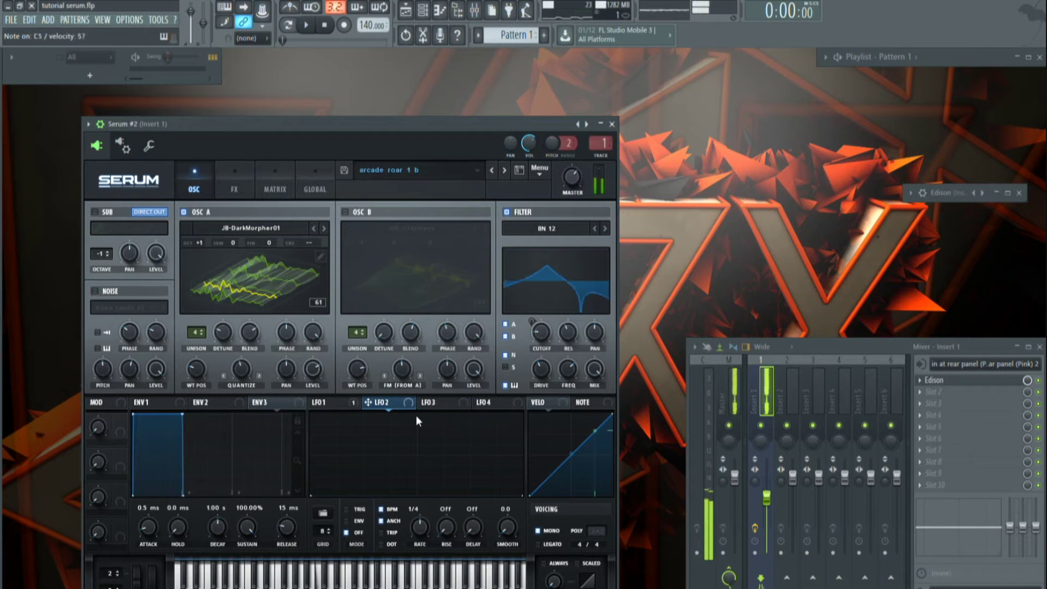
Step: Set oscillator A's wavetable position to 154 and its octave to -1
drag(191, 376, 243, 371)
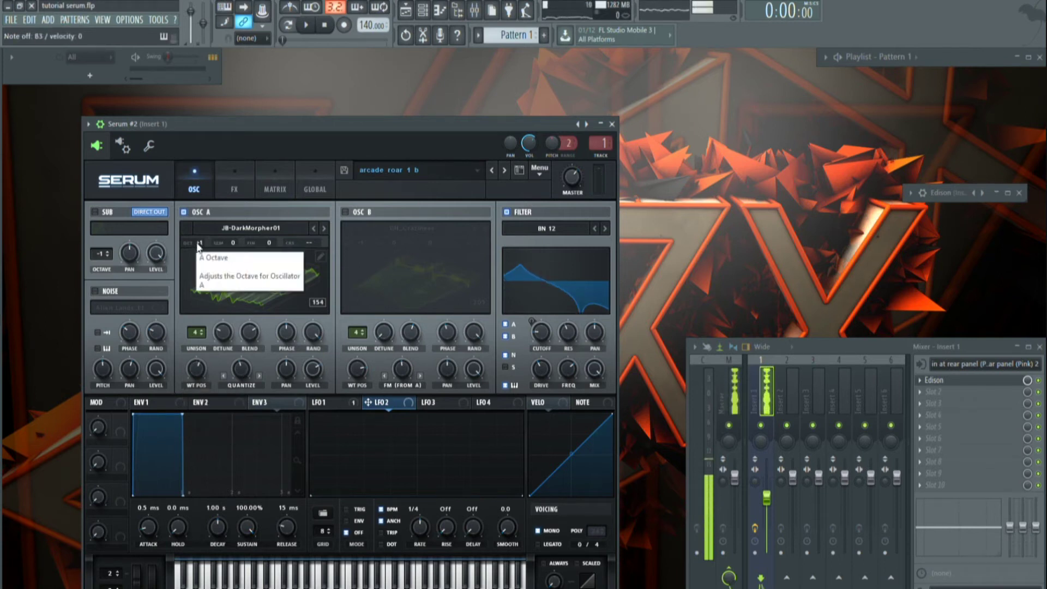
scroll(197, 243, down, 1)
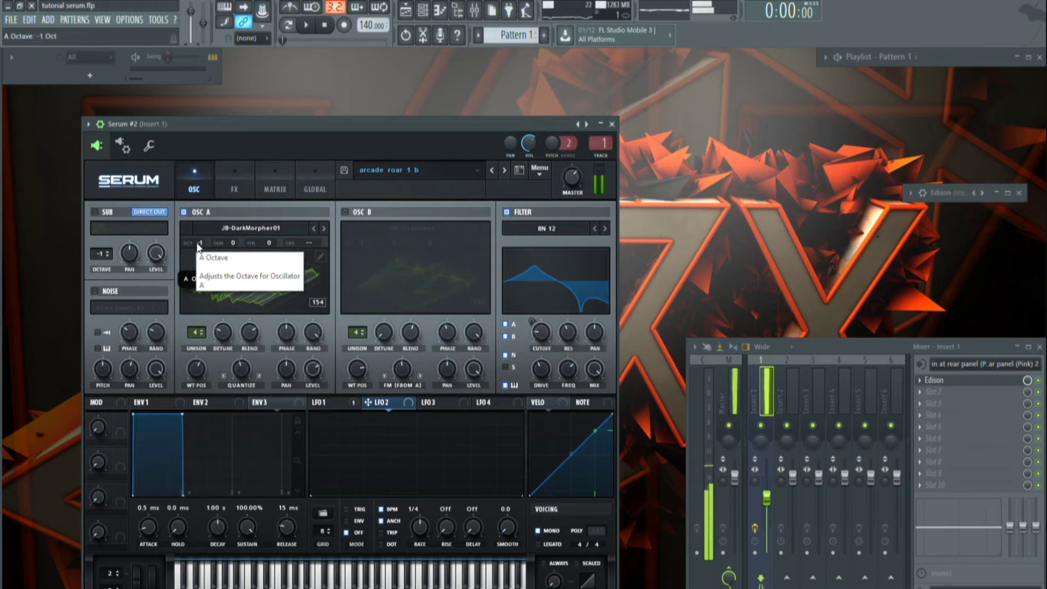
Step: Enable the sub and oscillator B with oscillator A off, and set oscillator B's wavetable position to 200
click(107, 213)
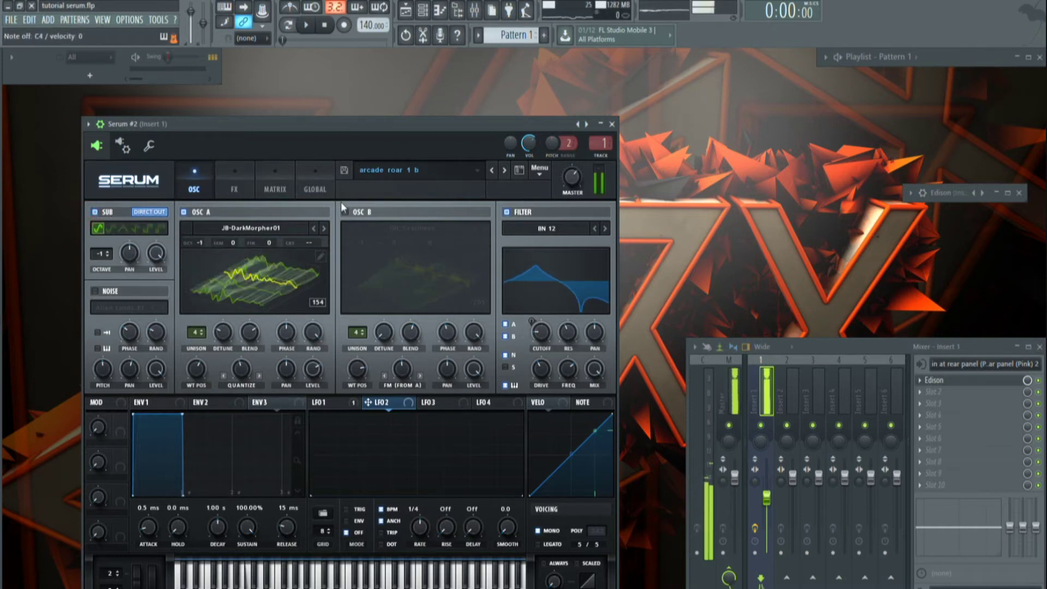
click(184, 212)
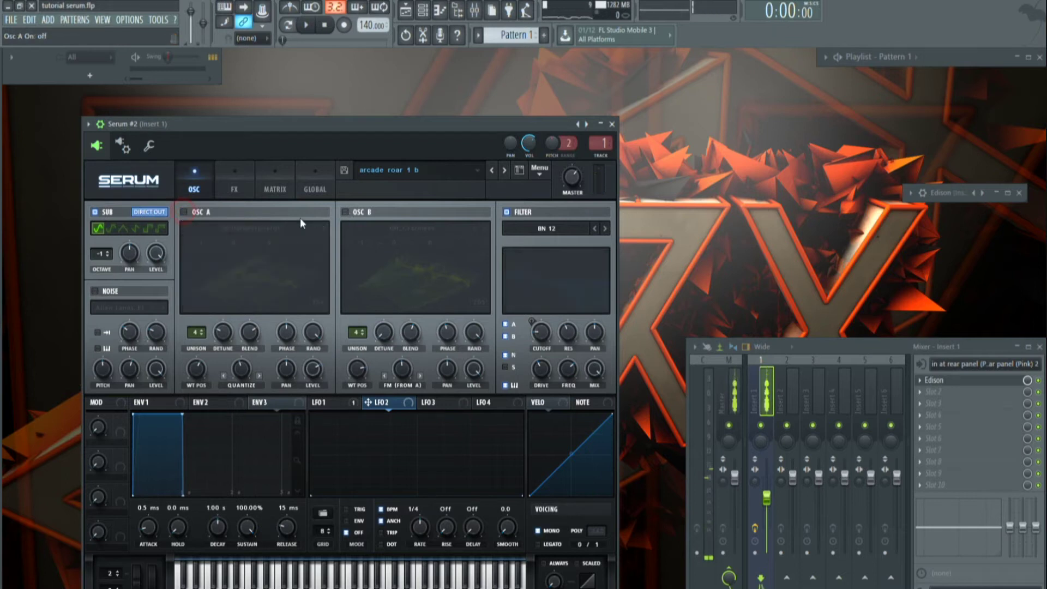
click(344, 212)
drag(361, 368, 349, 333)
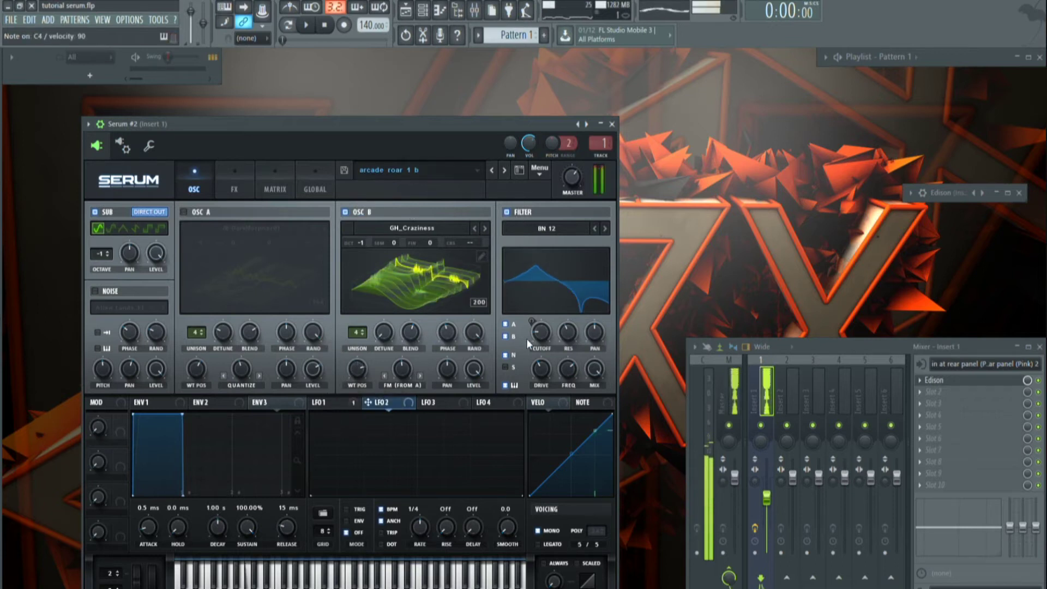
Step: Adjust the BN 12 filter's cutoff, keeping its mix at 100 % and setting its drive to 27 %
drag(537, 334, 568, 334)
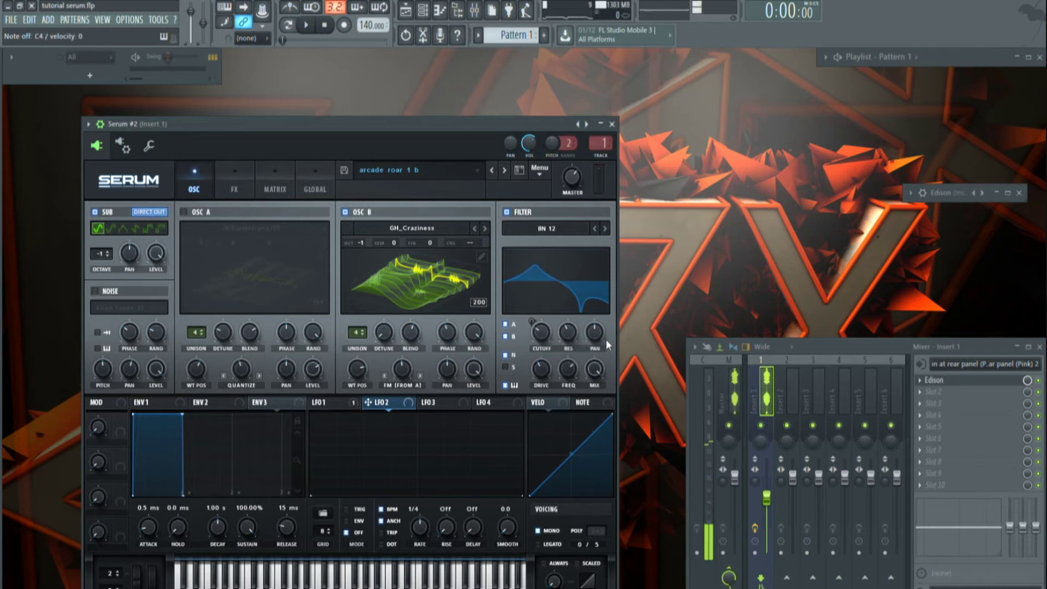
click(599, 369)
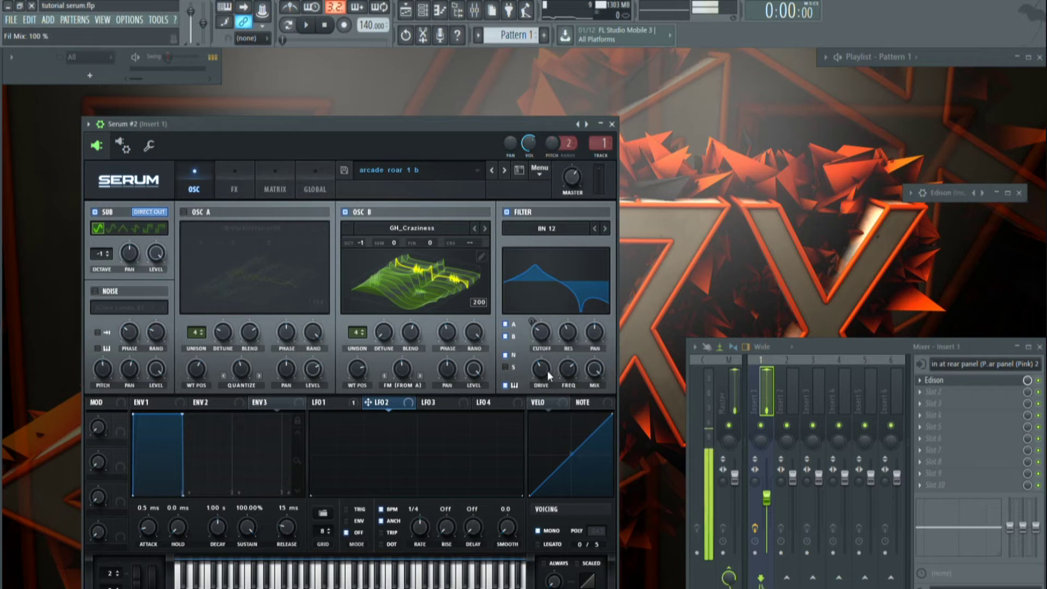
drag(545, 371, 541, 386)
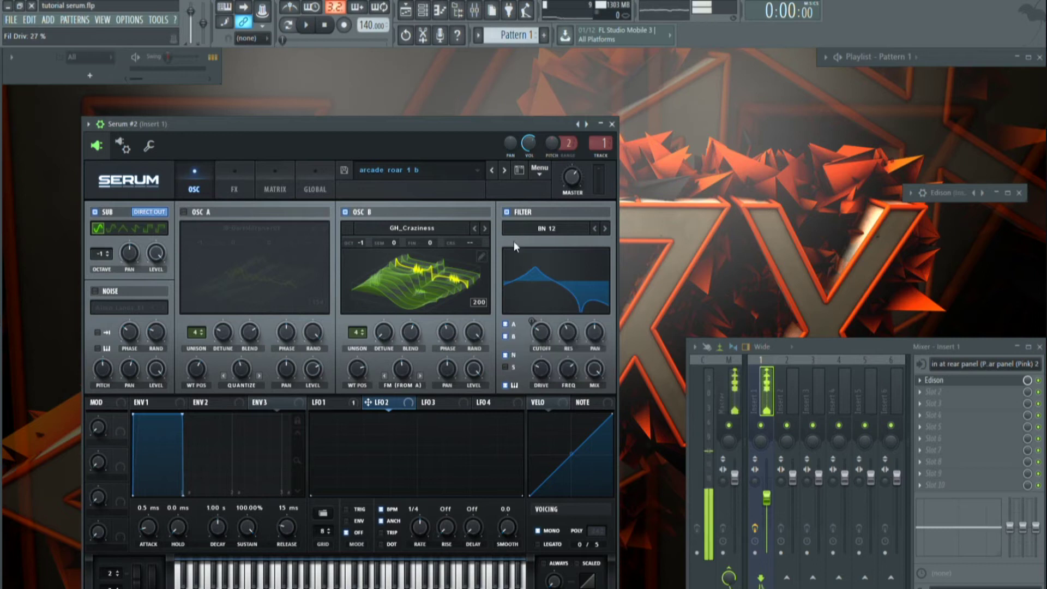
Step: Take the noise oscillator out of the filter routing, leave the sub unrouted, and lower the filter's FREQ variation
click(504, 355)
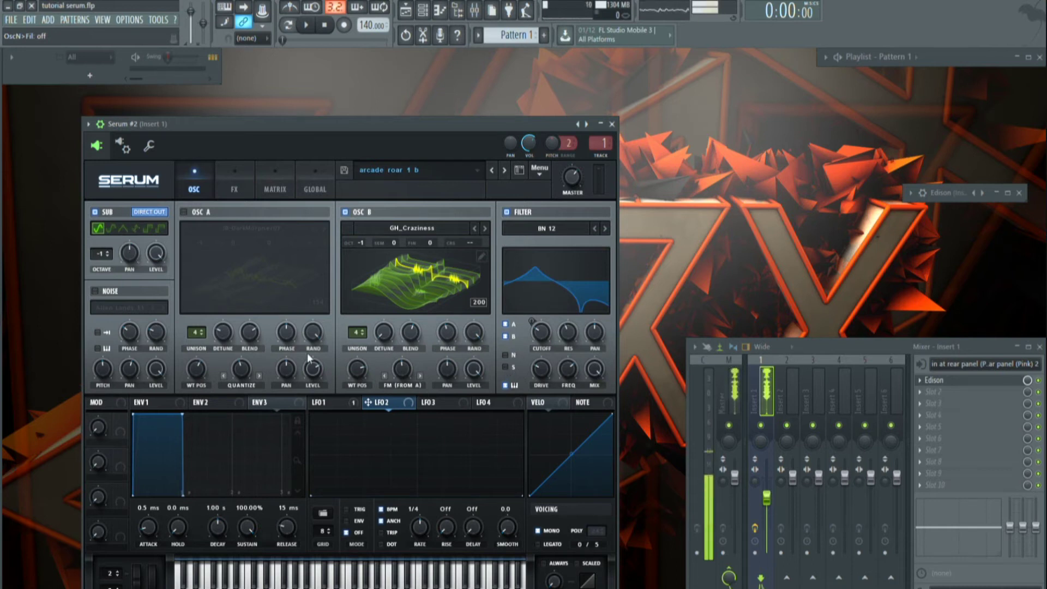
click(505, 367)
click(504, 367)
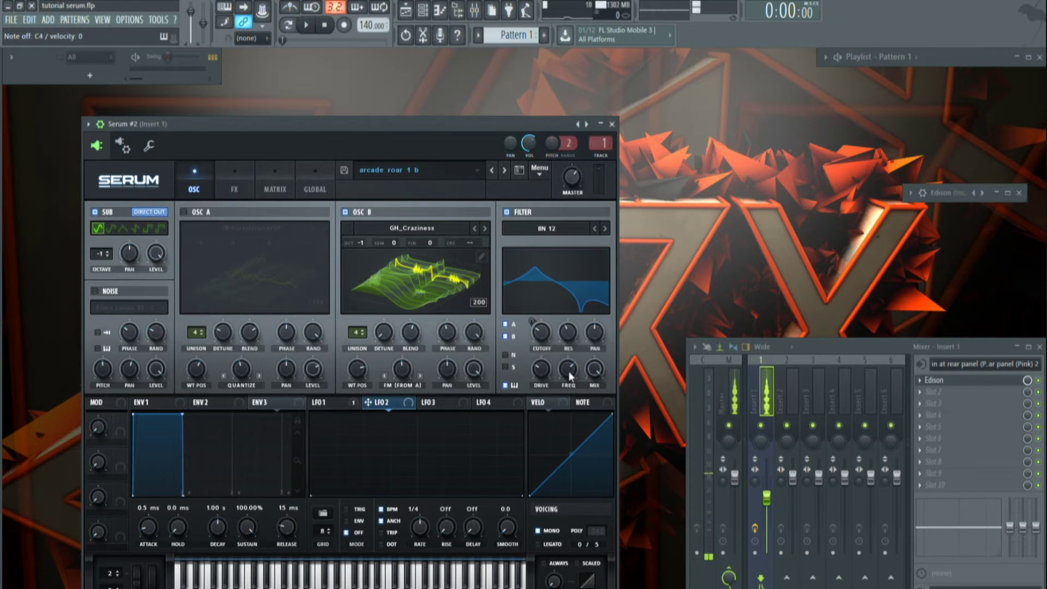
drag(568, 371, 573, 395)
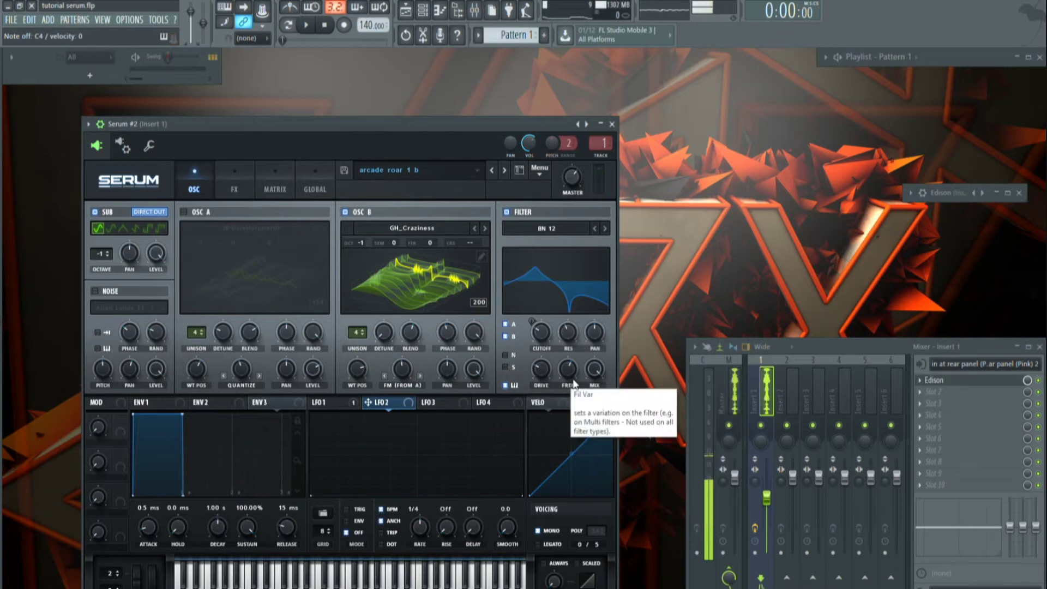
Step: Raise the filter's FREQ variation and switch the filter type to BP 12
drag(570, 380, 552, 326)
click(594, 229)
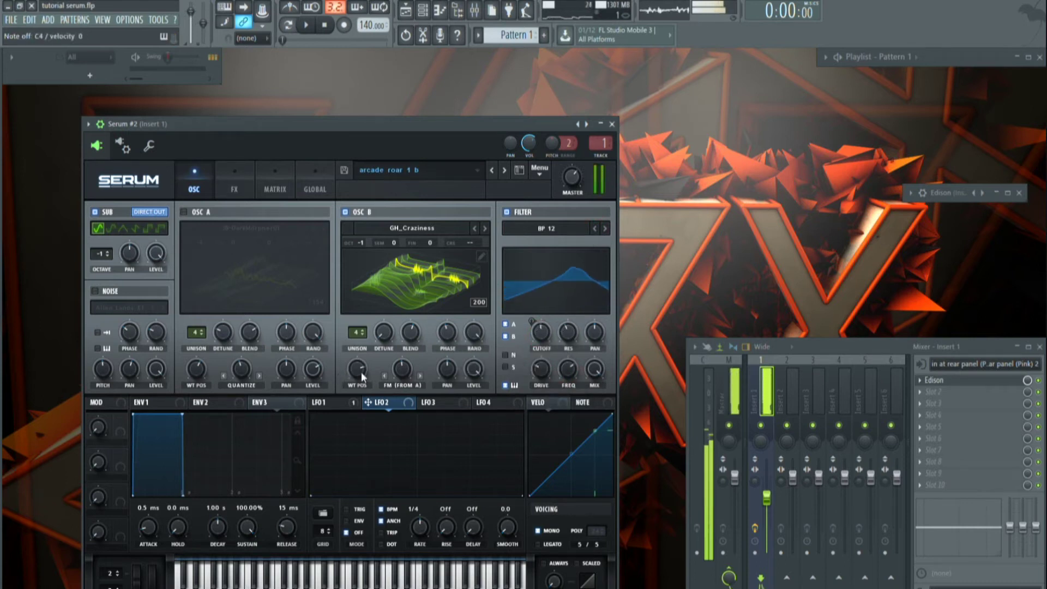
Step: Enable oscillator A and set the wavetable positions to 256 for oscillator A and 161 for oscillator B
drag(361, 372, 354, 430)
click(184, 212)
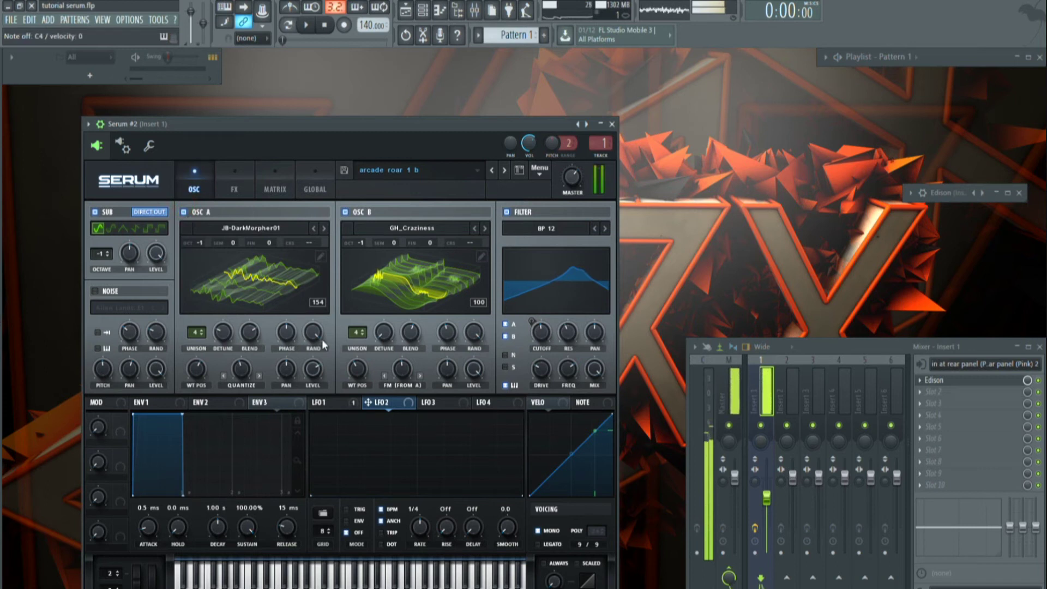
drag(357, 370, 359, 340)
drag(196, 369, 389, 374)
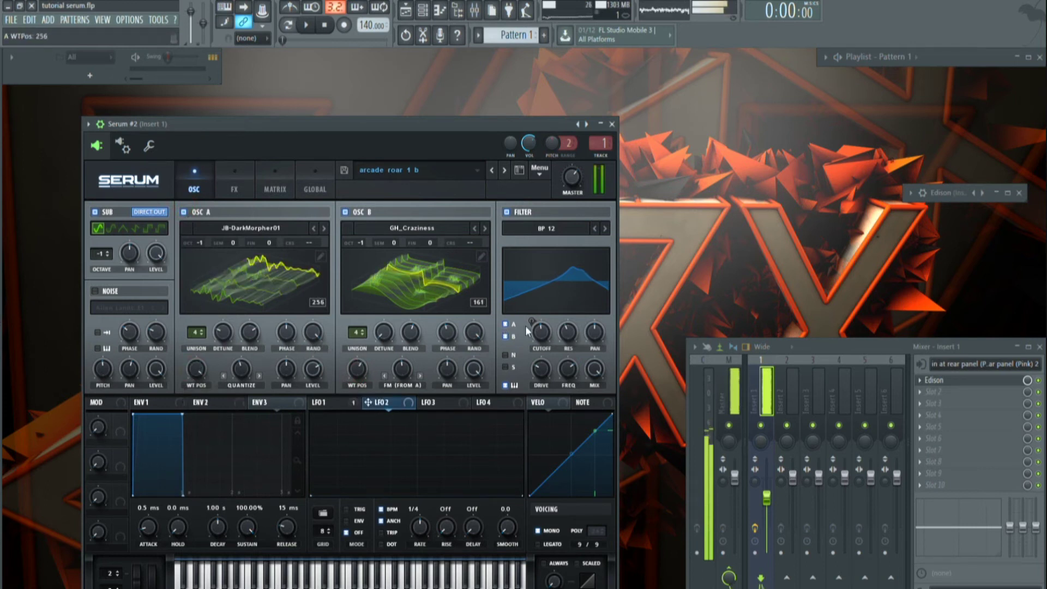
Step: Adjust the BP 12 filter's cutoff and look over the compressor and reverb in the effects rack
drag(540, 331, 369, 404)
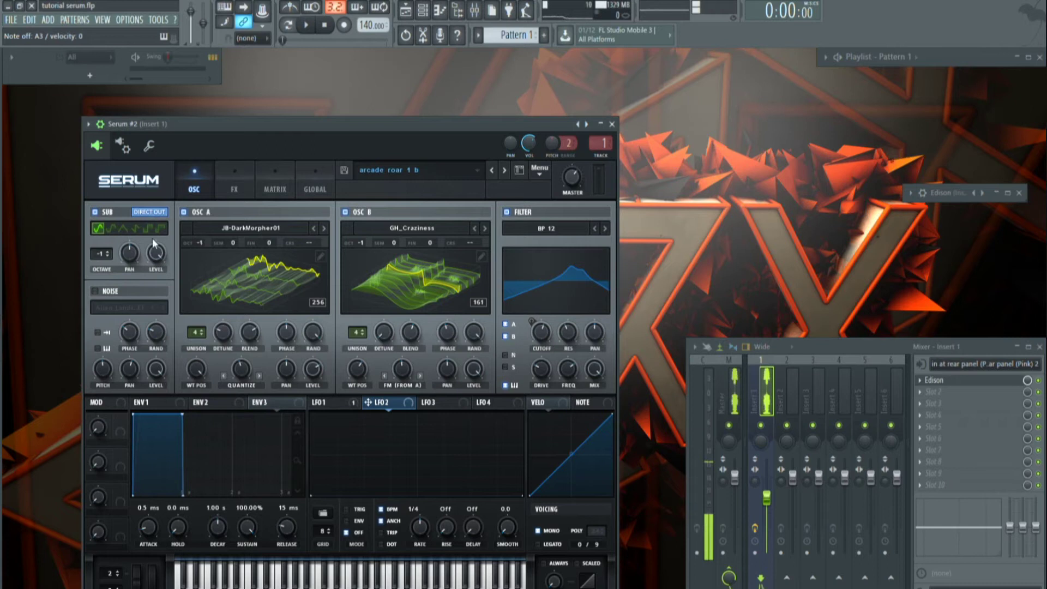
click(234, 182)
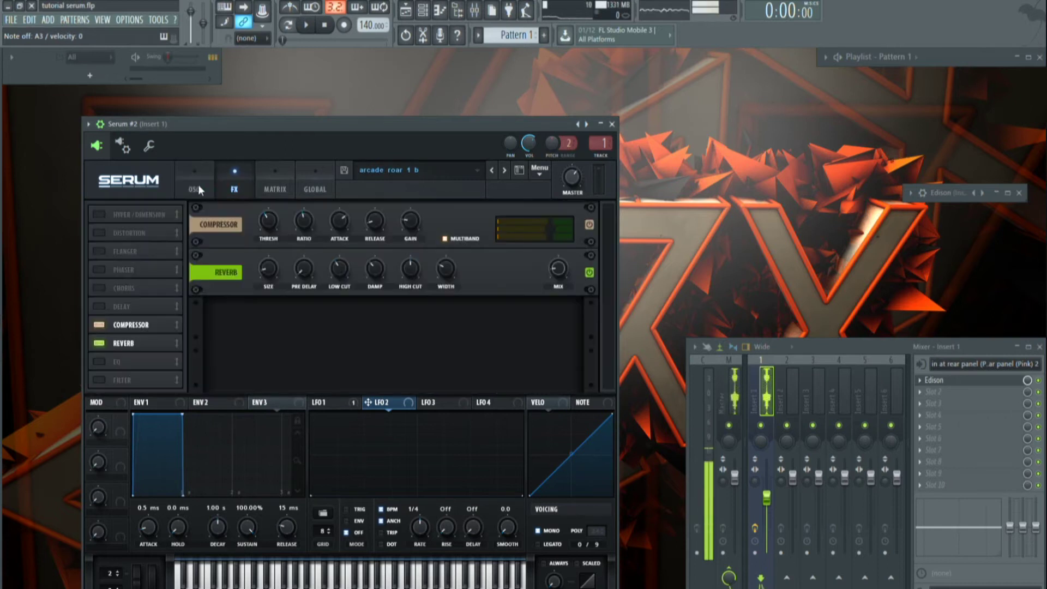
click(197, 184)
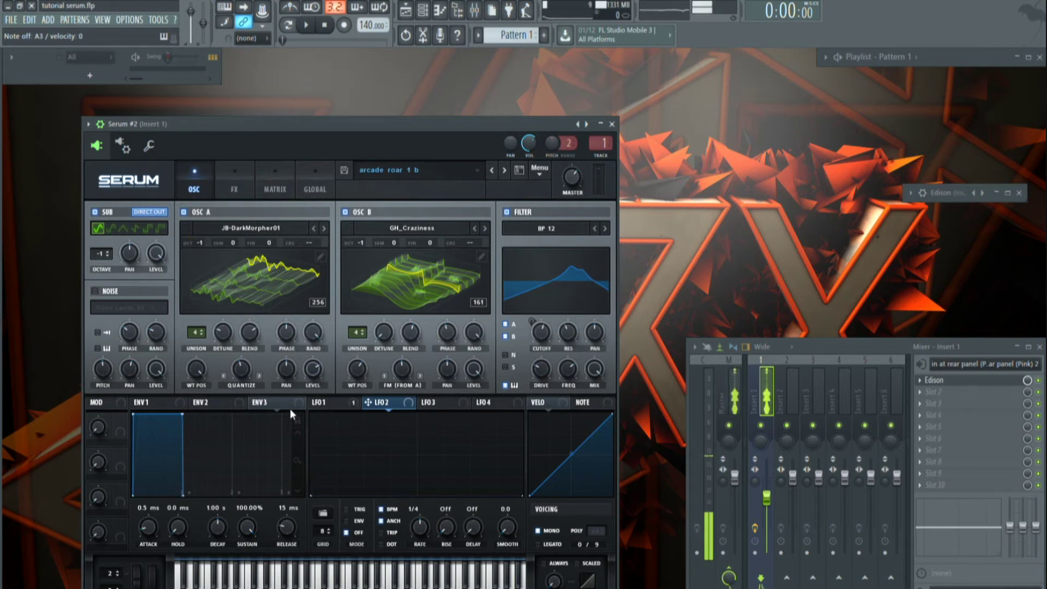
Step: Display LFO 1 and examine the modulation source options for the filter cutoff
click(326, 405)
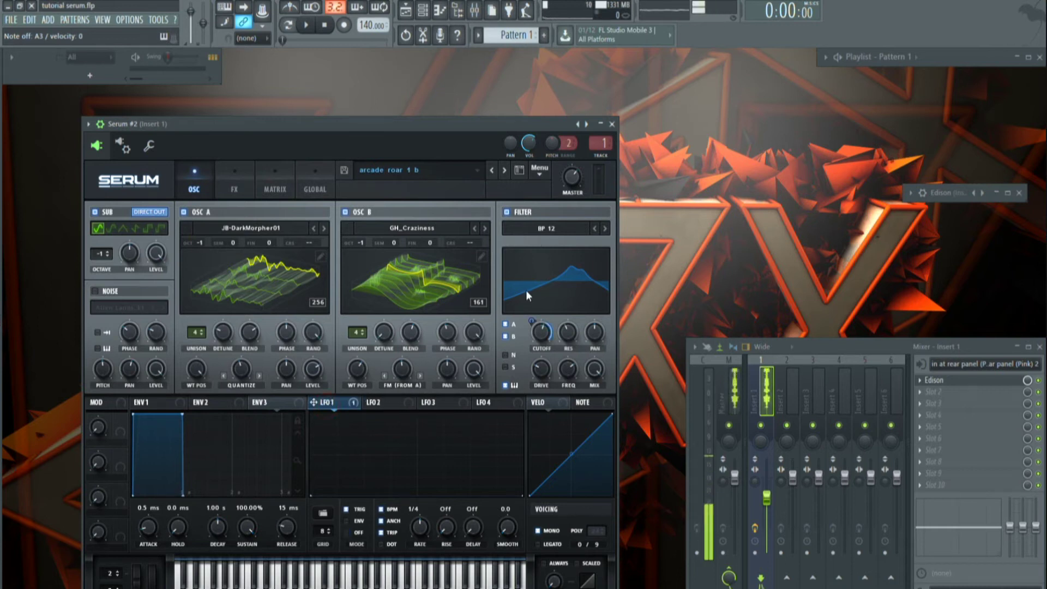
right_click(540, 332)
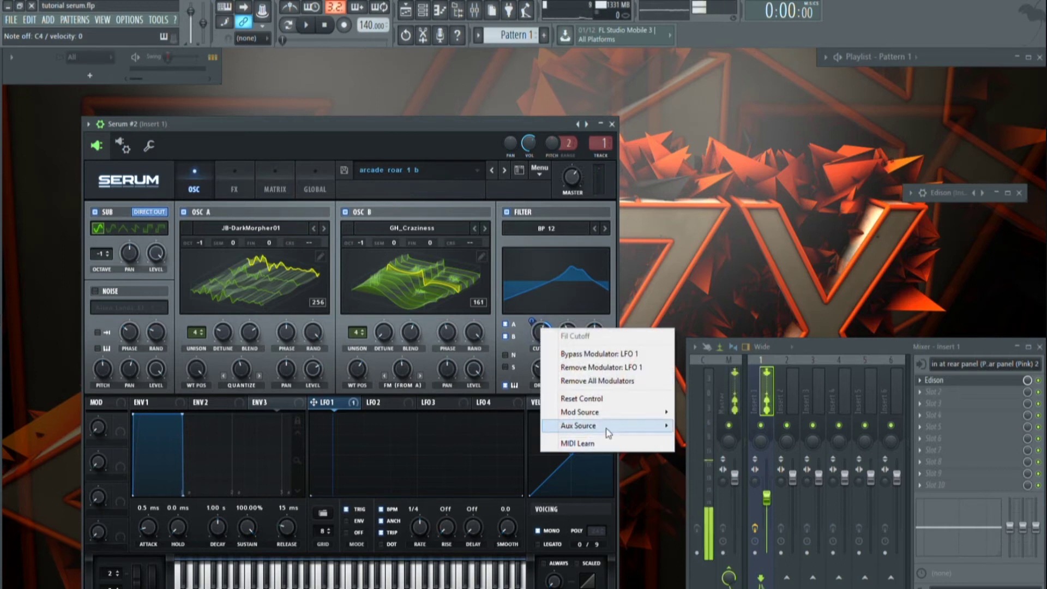
mouse_move(624, 431)
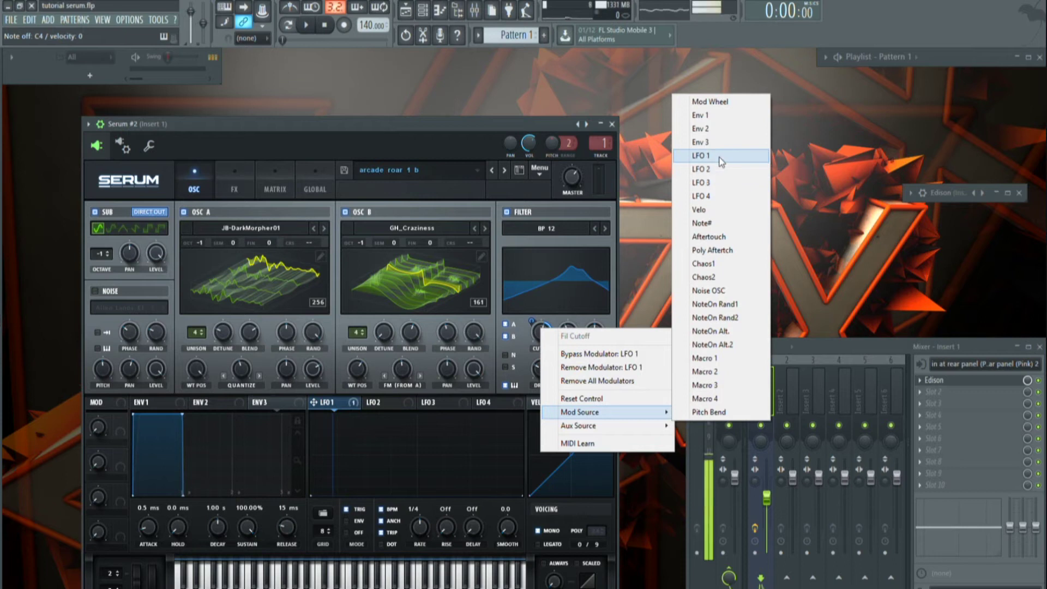
click(526, 336)
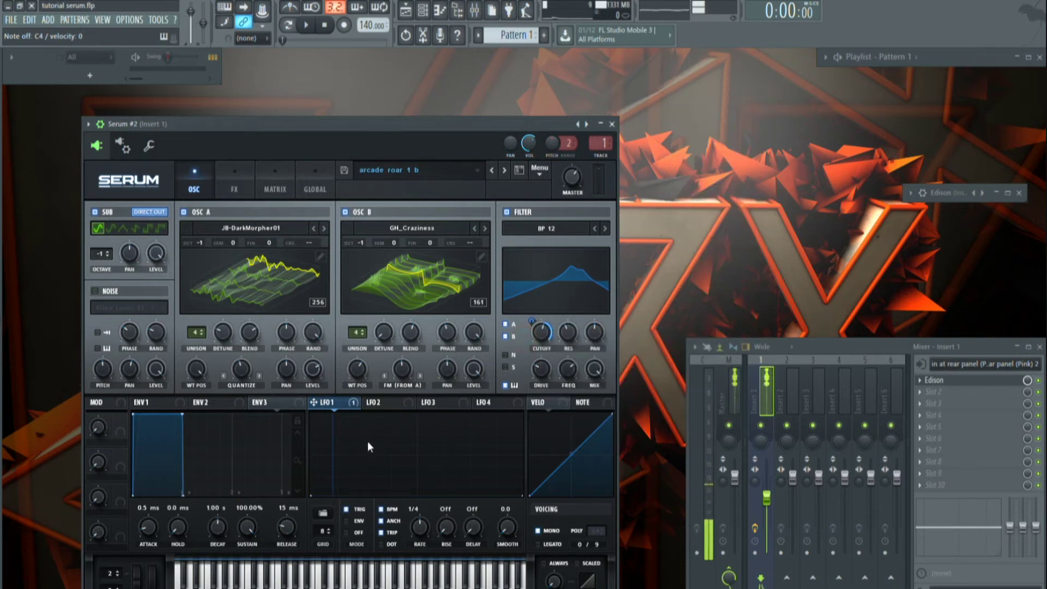
Step: Draw an LFO 1 shape with a curved rise to a central peak and a second, low point near the end
mouse_move(368, 440)
mouse_down()
mouse_move(365, 460)
mouse_move(353, 430)
mouse_up()
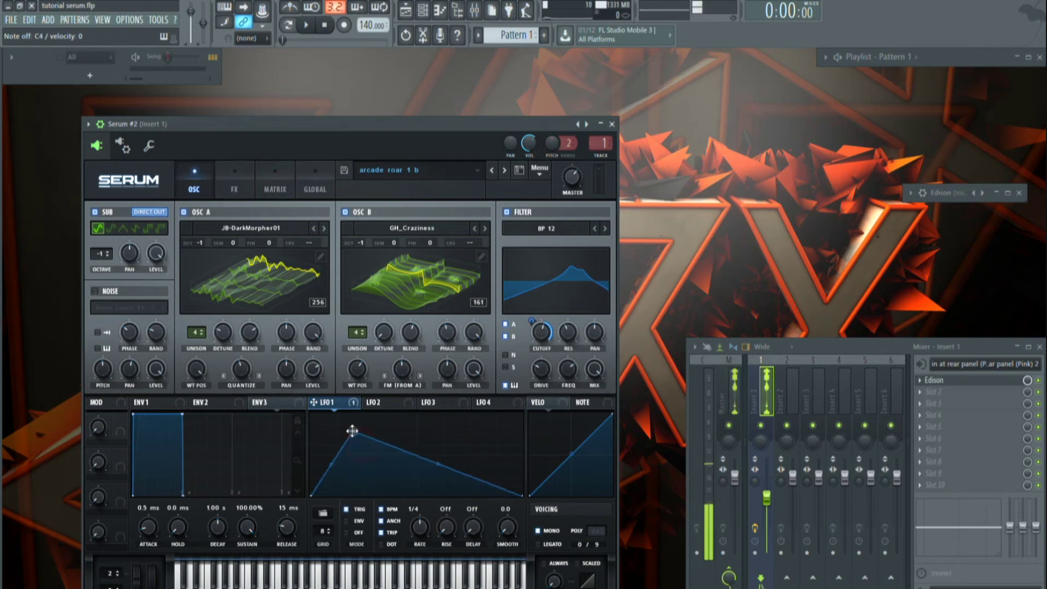
double_click(401, 434)
drag(403, 434, 505, 465)
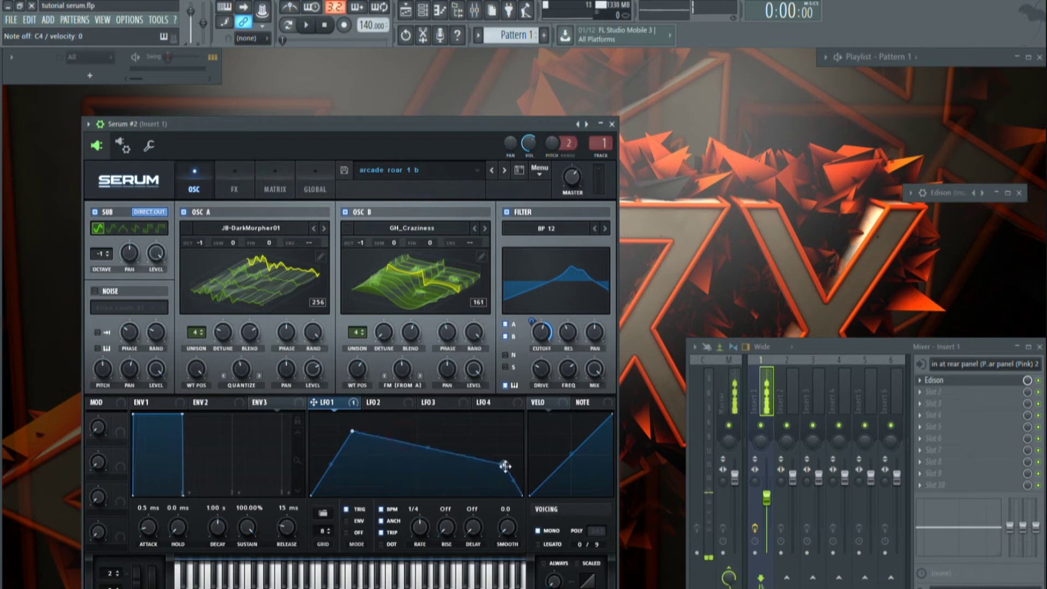
drag(428, 449, 428, 466)
mouse_move(352, 431)
mouse_down()
mouse_move(364, 429)
mouse_move(354, 425)
mouse_up()
drag(332, 465, 421, 452)
drag(497, 467, 500, 488)
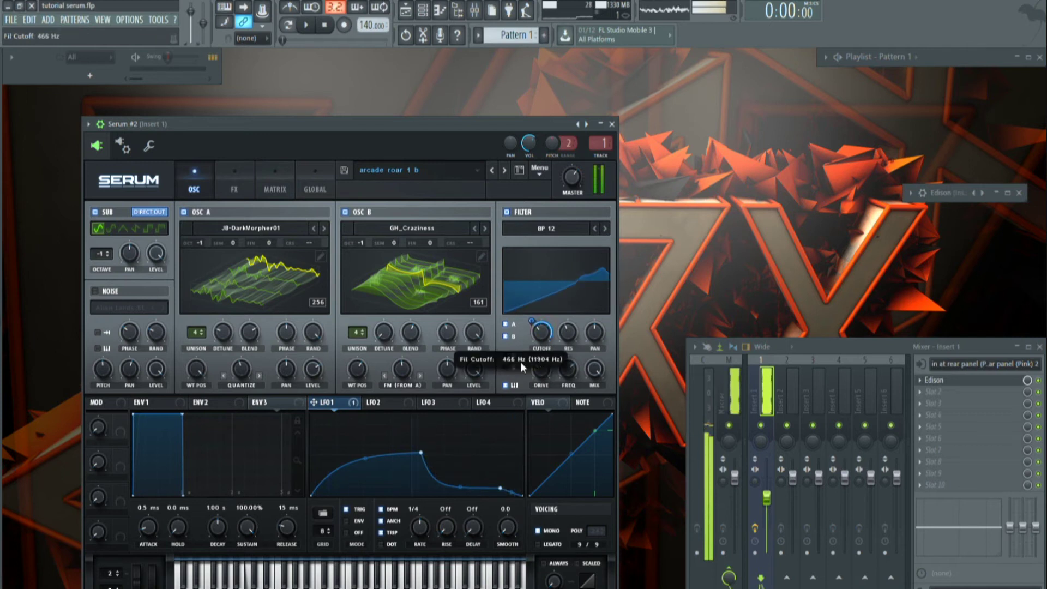
Step: Reshape LFO 1 into a smooth, wide hump with its peak near the middle and a gradual fall
drag(422, 453, 439, 428)
drag(467, 483, 451, 441)
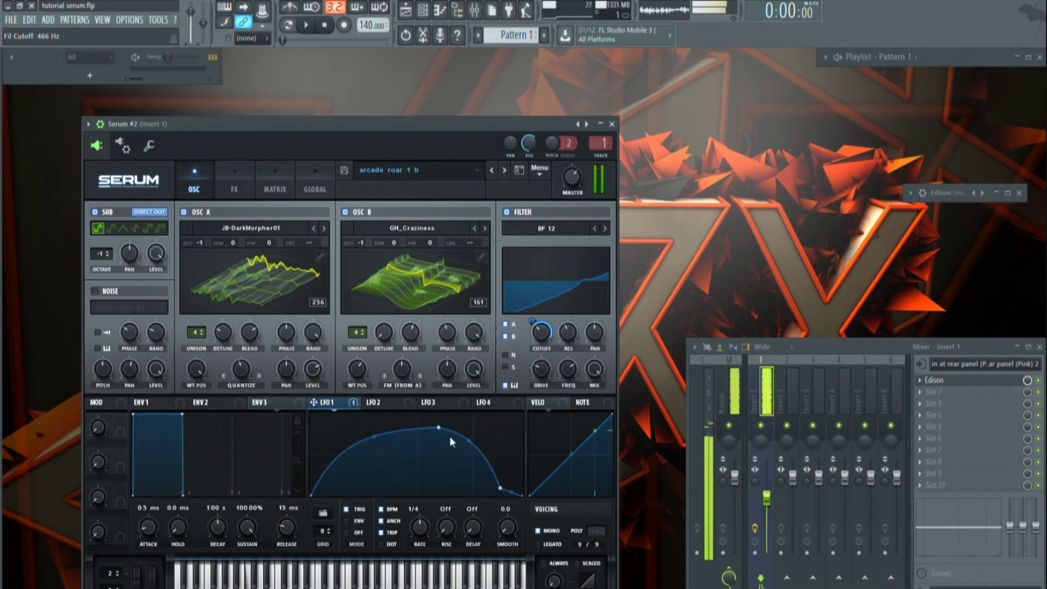
drag(497, 487, 415, 446)
drag(476, 437, 477, 465)
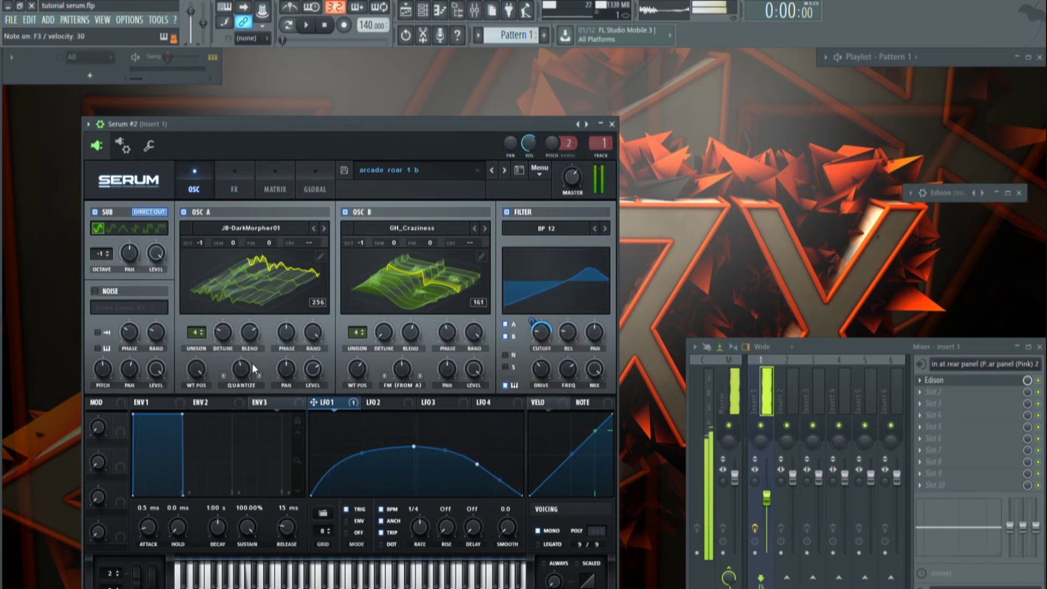
Step: Set oscillator A's wavetable position to 136 and oscillator B's to 158
drag(197, 369, 196, 391)
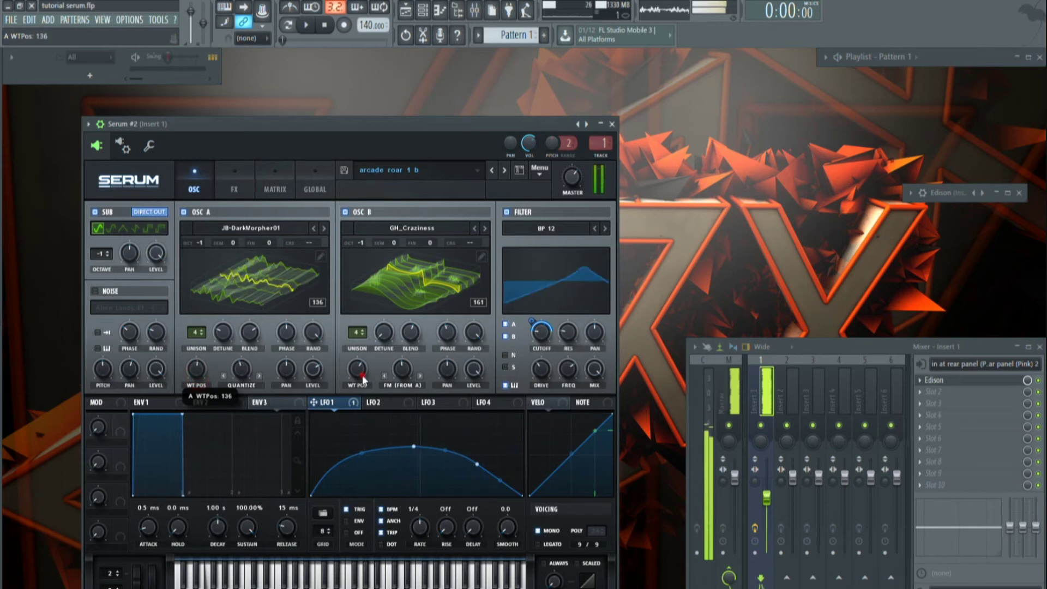
drag(363, 381, 513, 455)
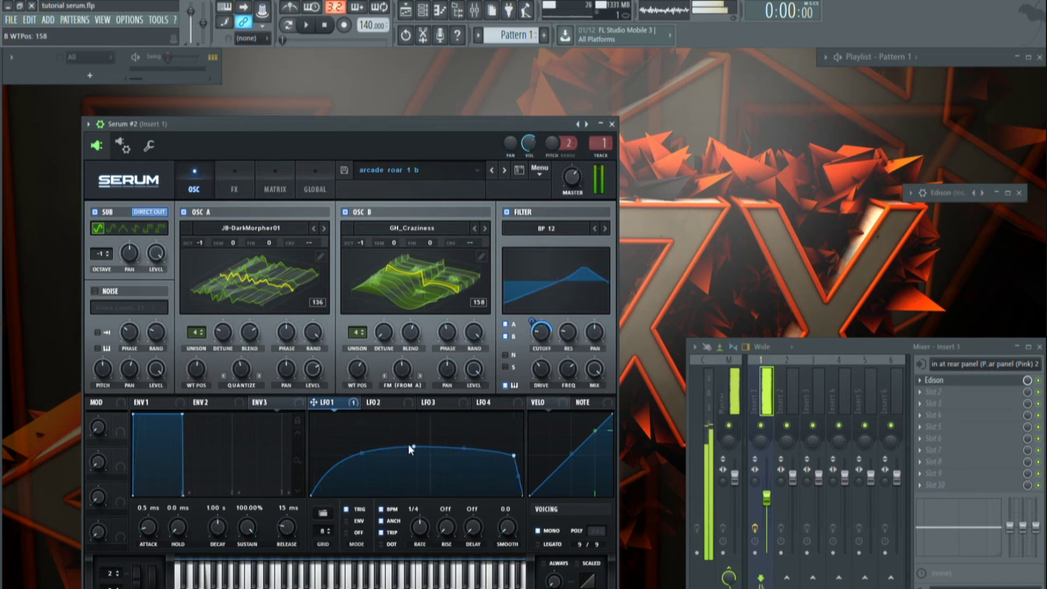
Step: Reshape LFO 1 into a straight downward ramp that starts high at the beginning and reaches zero at the end
drag(410, 446, 329, 440)
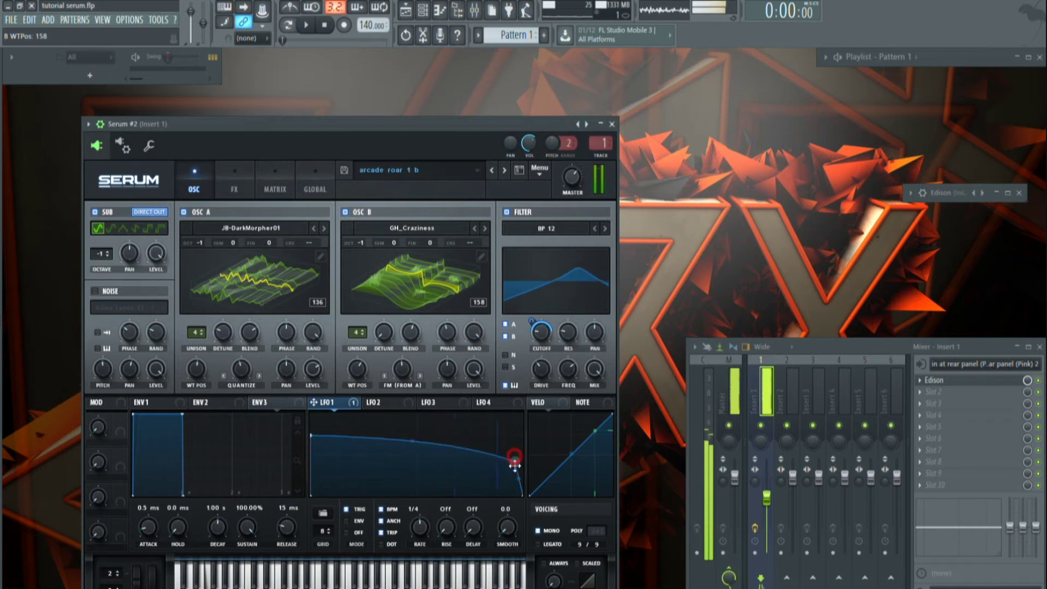
drag(515, 463, 526, 486)
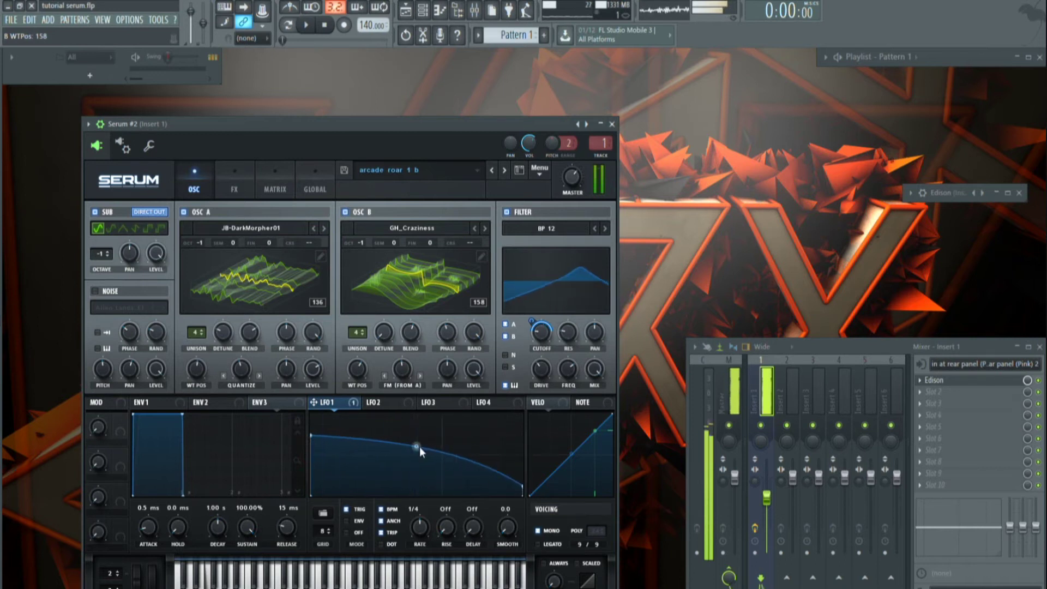
drag(419, 446, 419, 459)
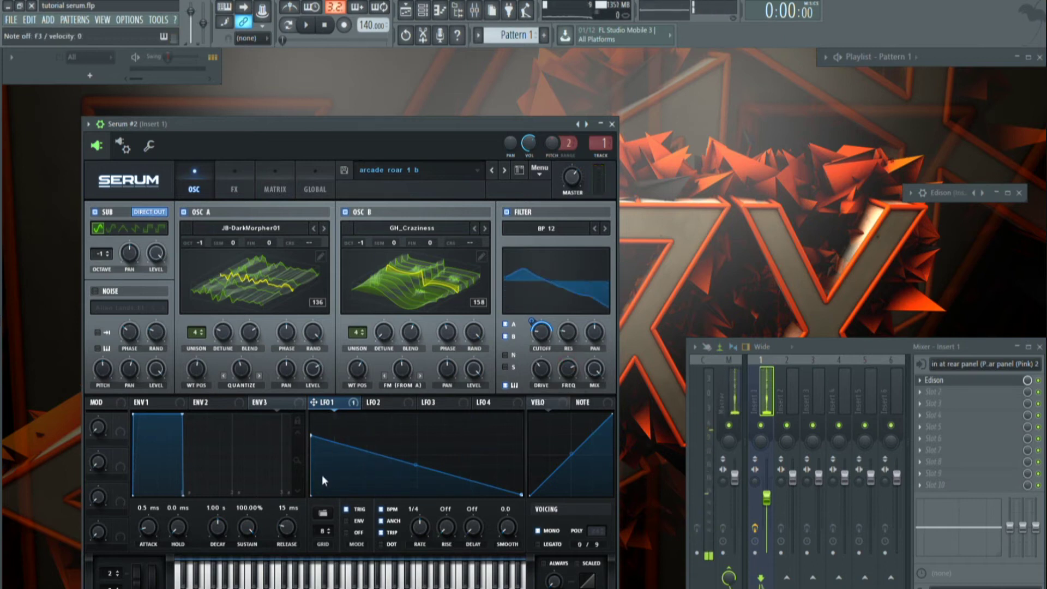
Step: Display envelope 1, load Fruity dB meter in slot 10 of mixer insert 1, and place its window beside the mixer
click(143, 402)
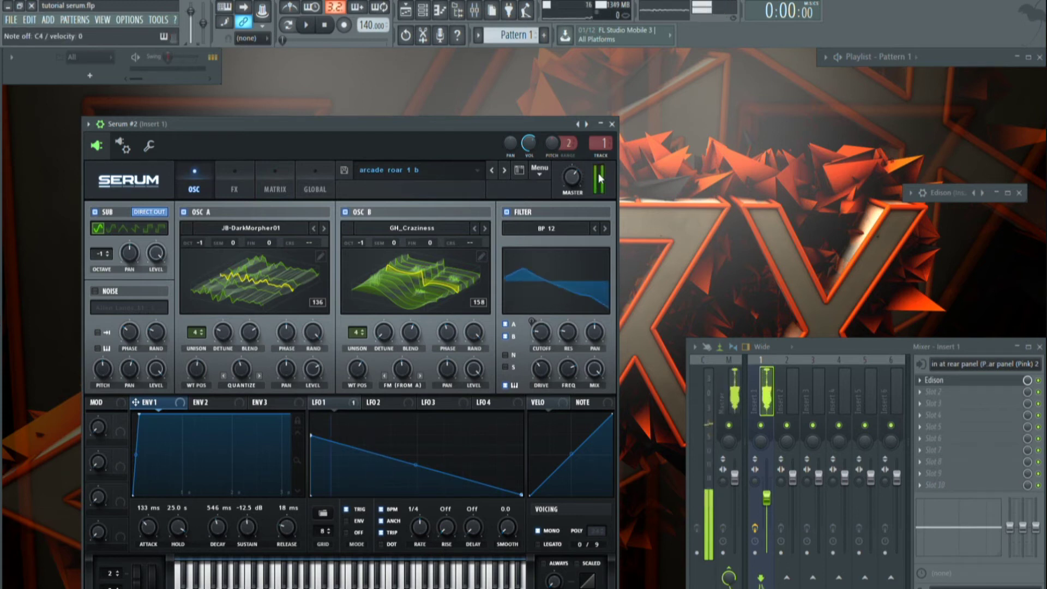
click(922, 489)
click(971, 465)
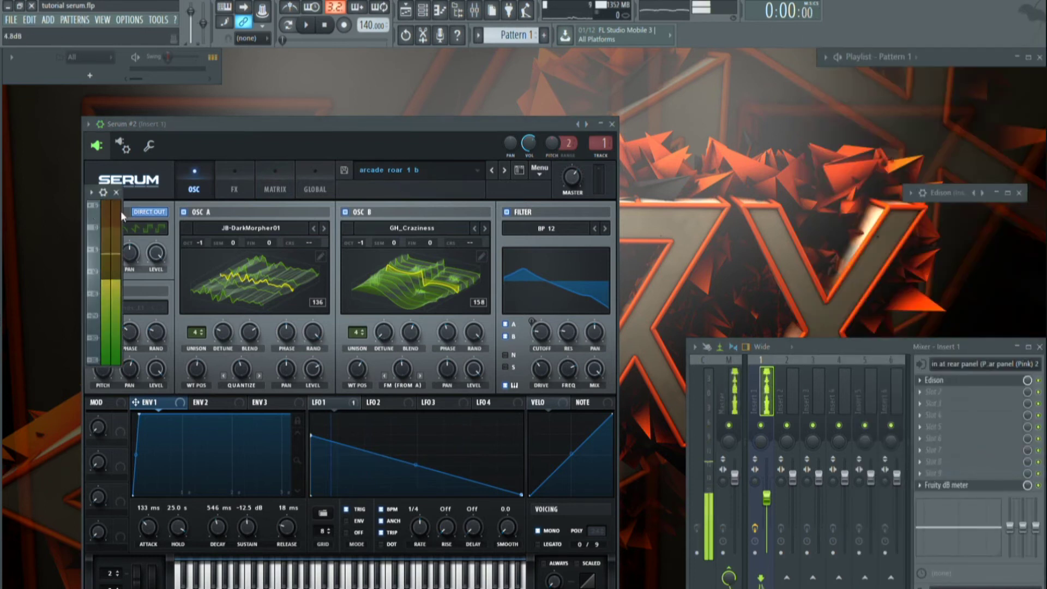
drag(121, 212, 679, 369)
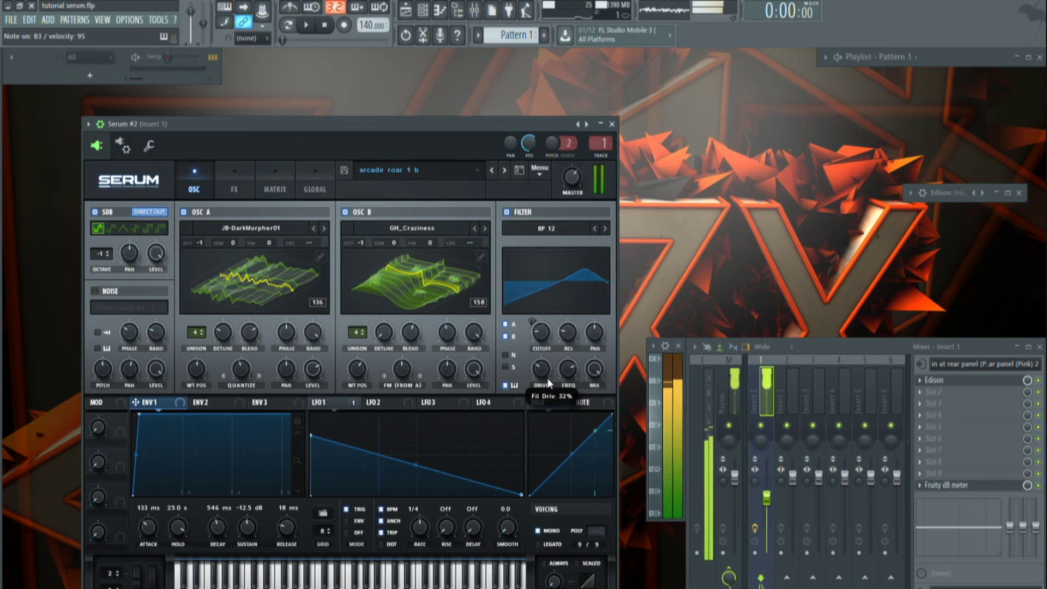
Step: Adjust the filter's drive and resonance, and turn off its key tracking
drag(547, 378, 544, 398)
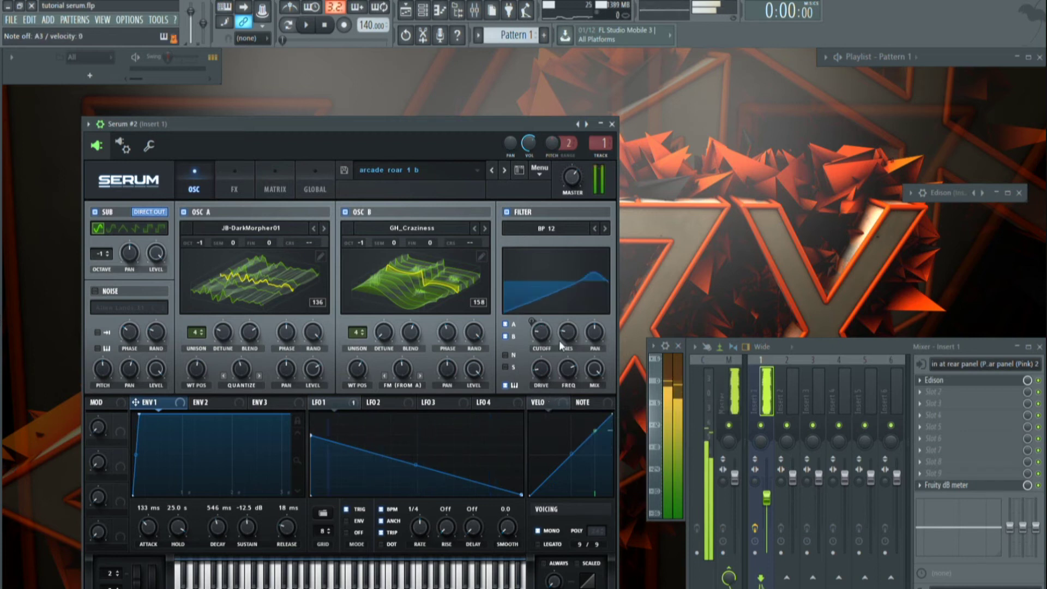
drag(559, 345, 556, 342)
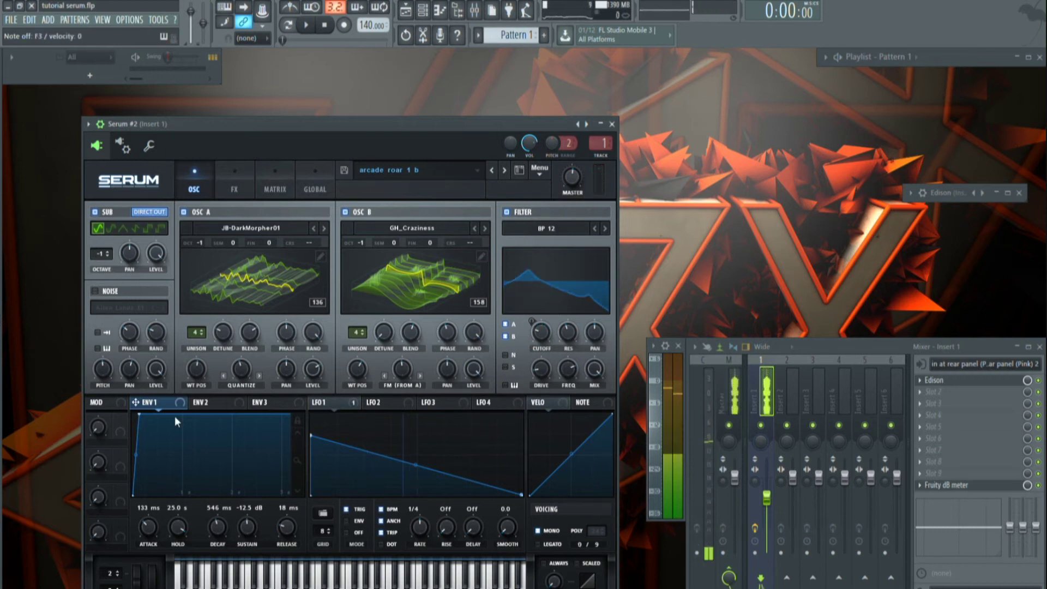
Step: Set envelope 1's attack to 0.7 ms and its release to 193 ms
drag(151, 528, 151, 551)
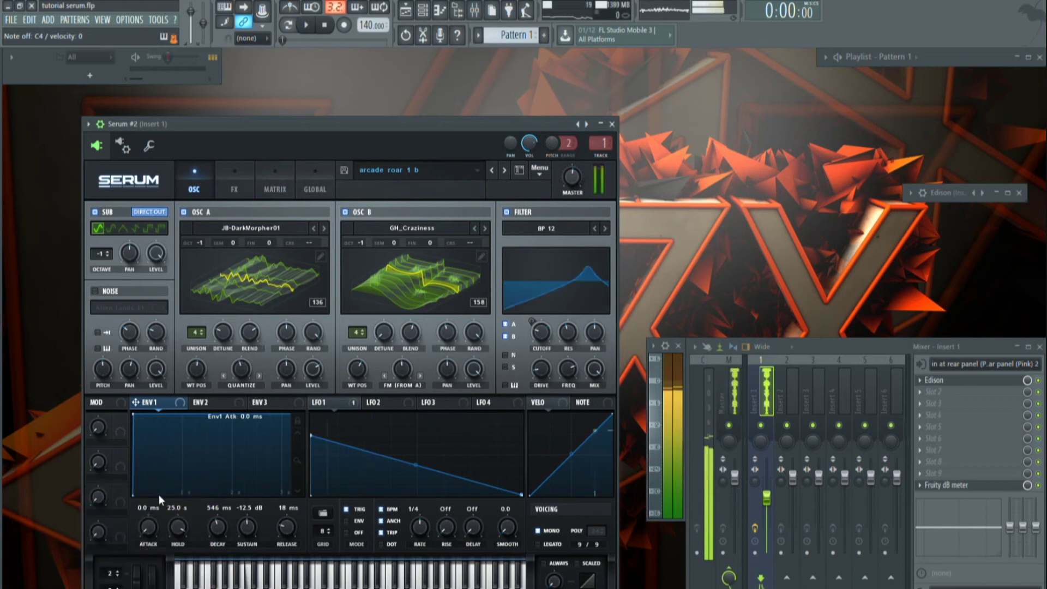
drag(152, 531, 168, 474)
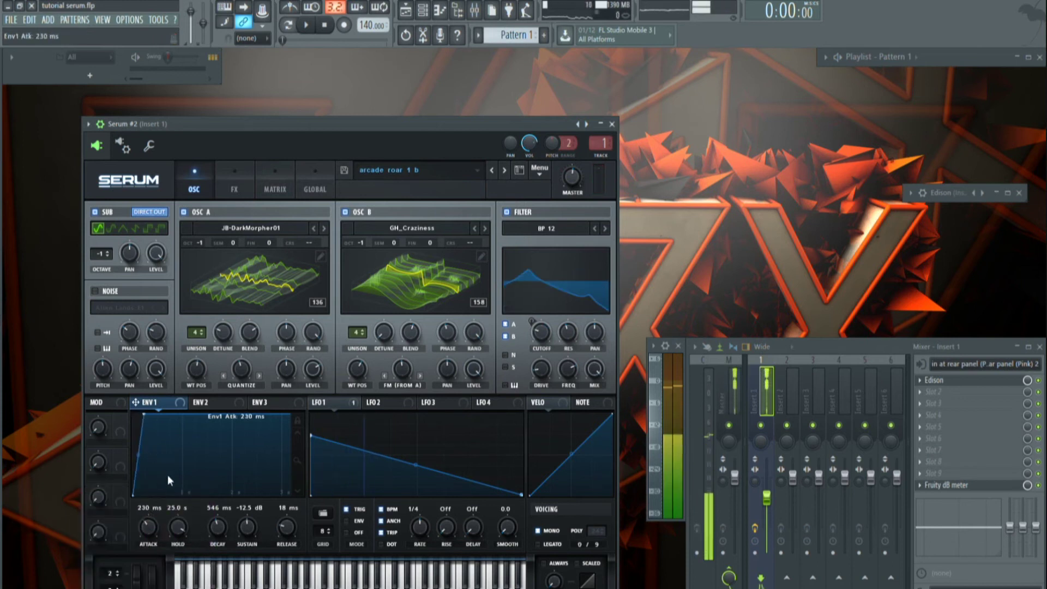
mouse_move(155, 533)
mouse_down()
mouse_move(156, 524)
mouse_move(152, 548)
mouse_up()
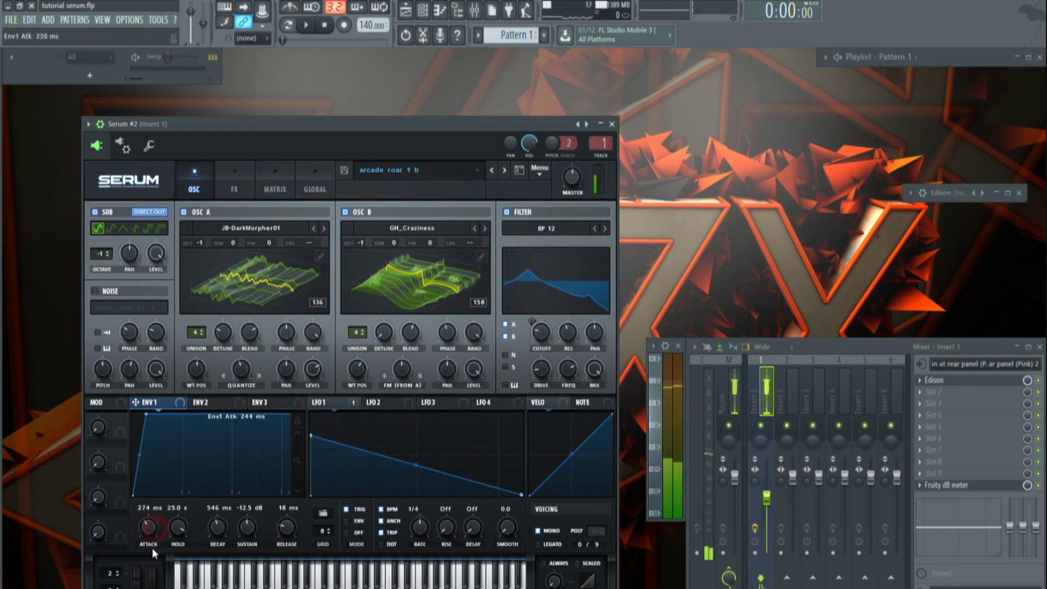
mouse_move(287, 528)
mouse_down()
mouse_move(301, 499)
mouse_move(287, 533)
mouse_up()
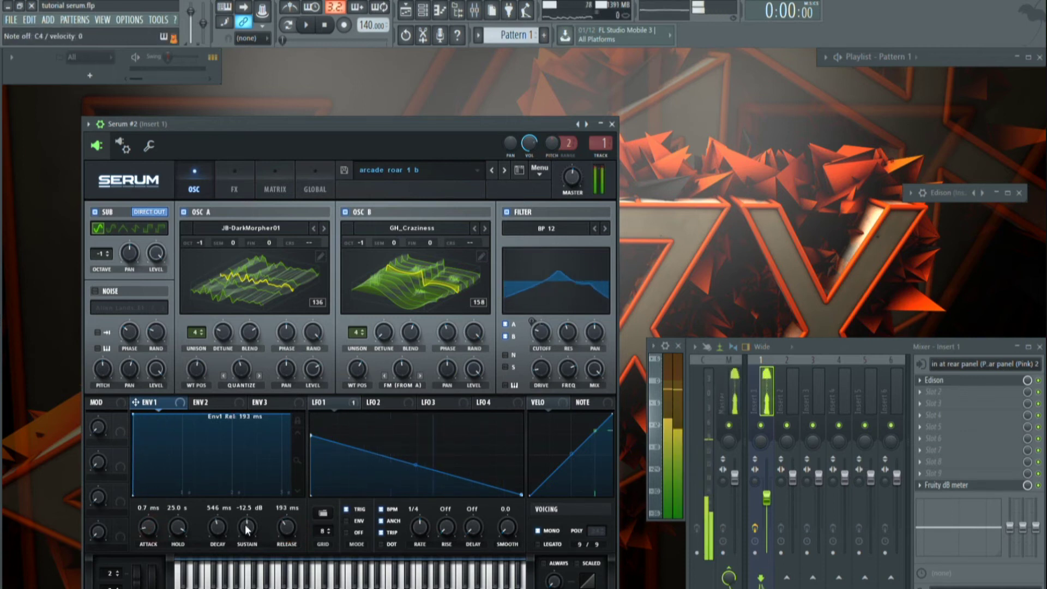
Step: Assign LFO 2 as the modulation source for oscillator B's wavetable position
click(379, 403)
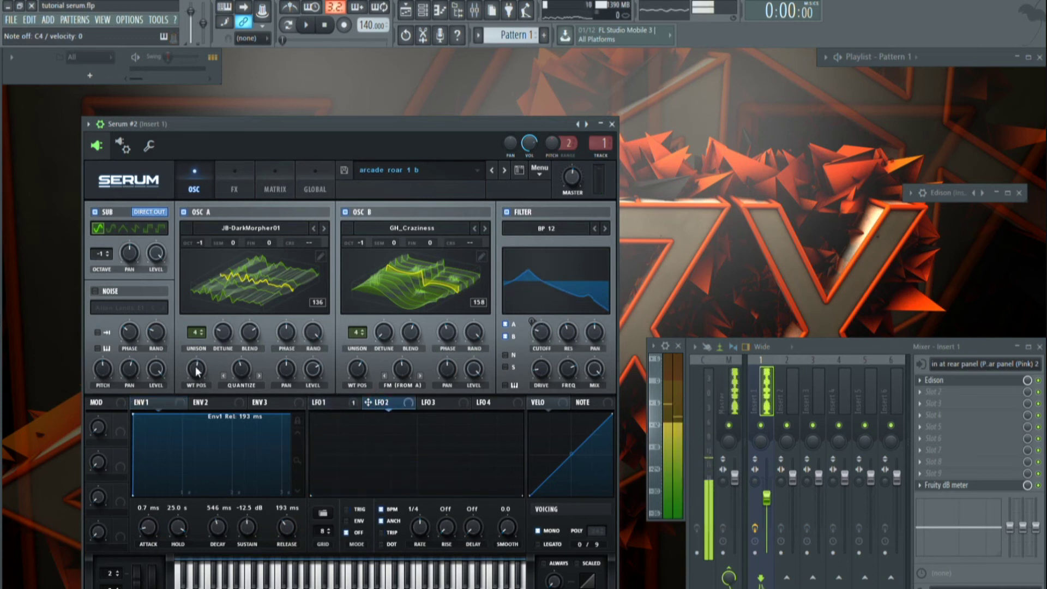
right_click(361, 374)
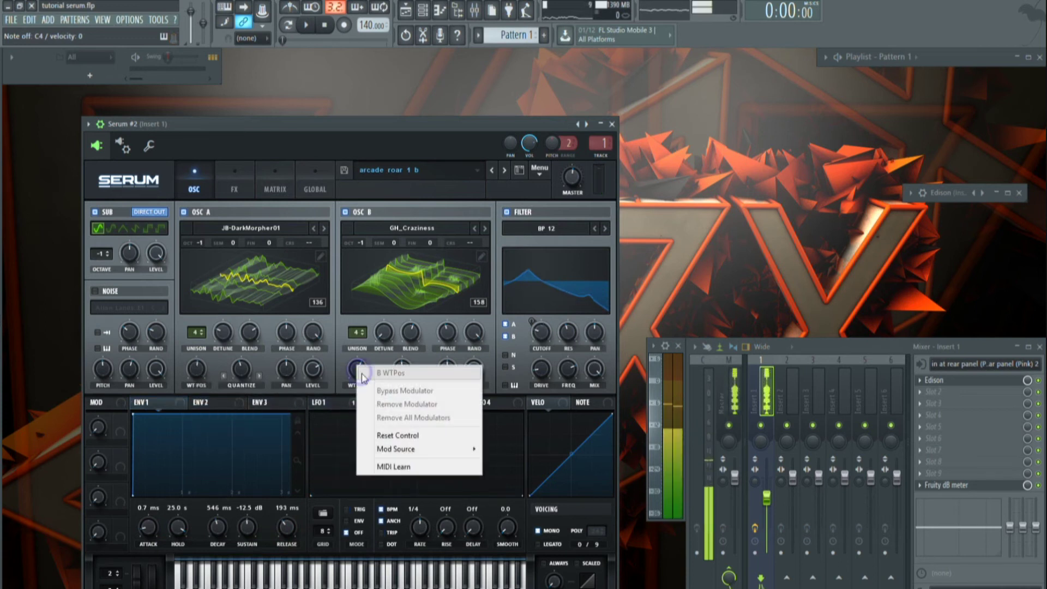
mouse_move(448, 449)
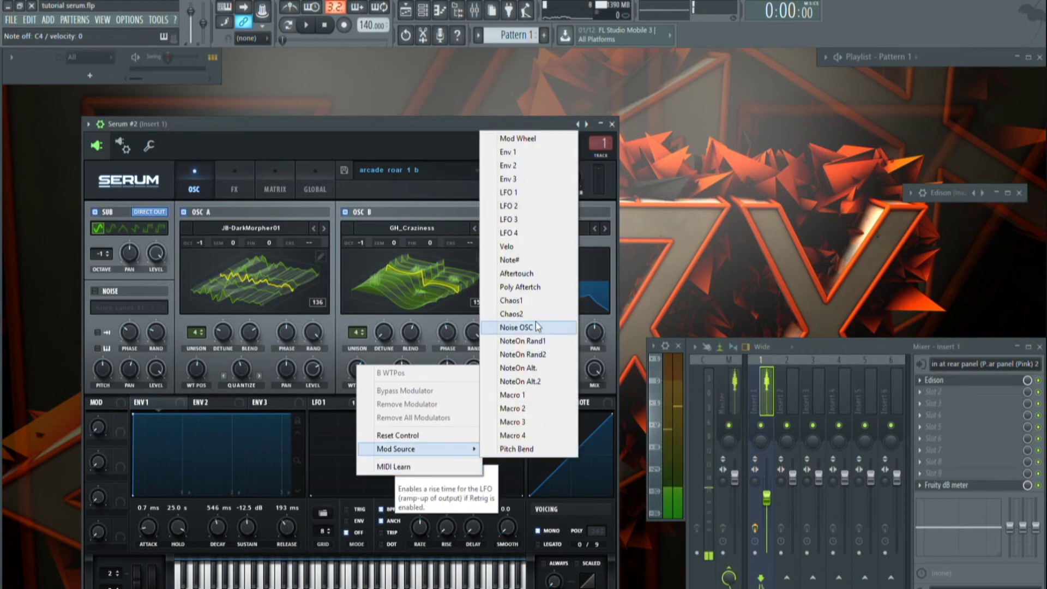
click(511, 206)
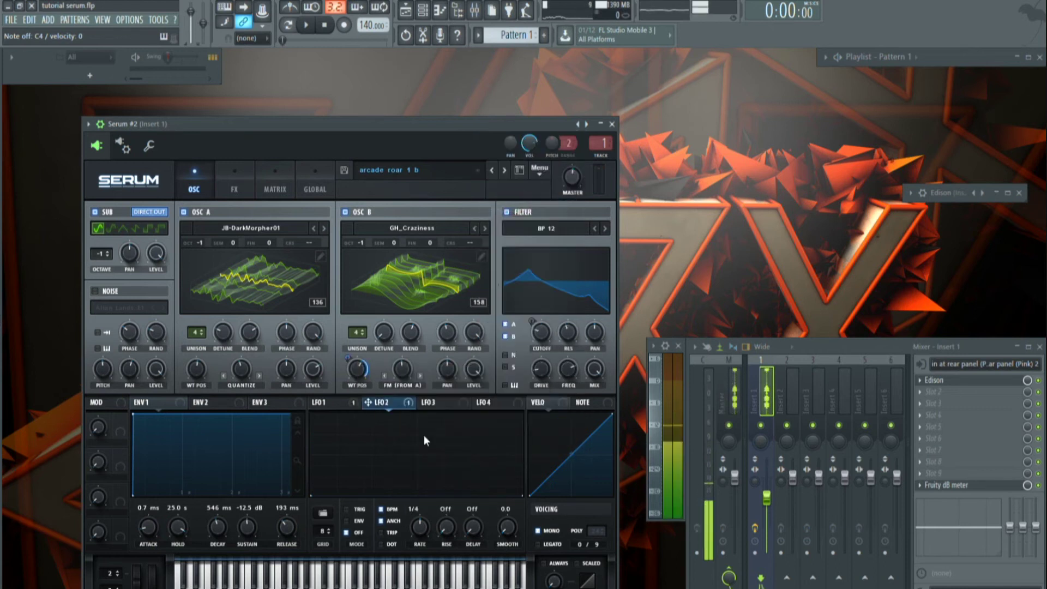
Step: Bend LFO 1's straight downward ramp into a concave falling curve
click(326, 403)
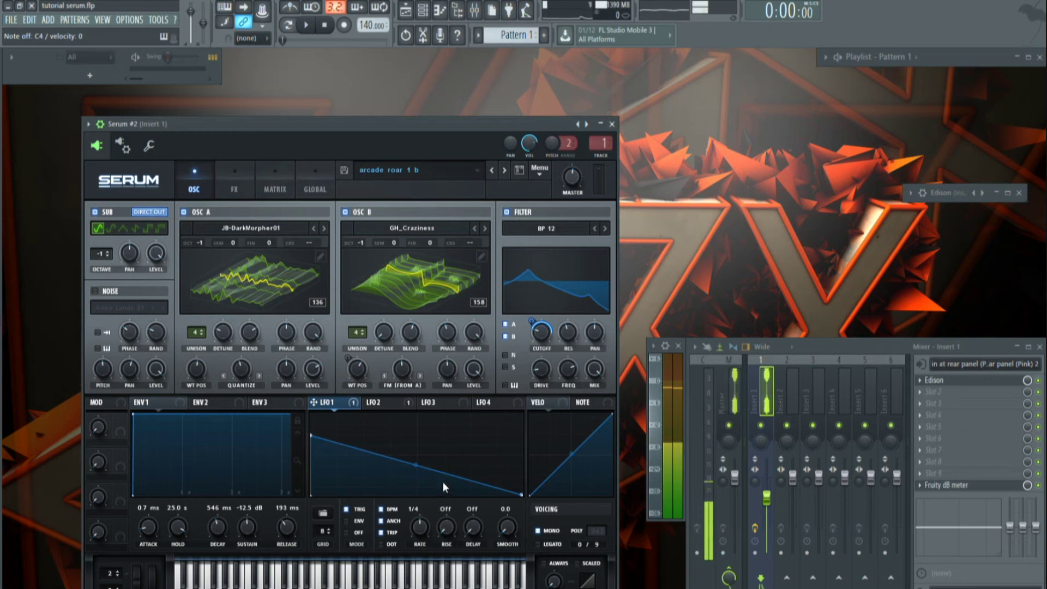
drag(410, 466, 421, 468)
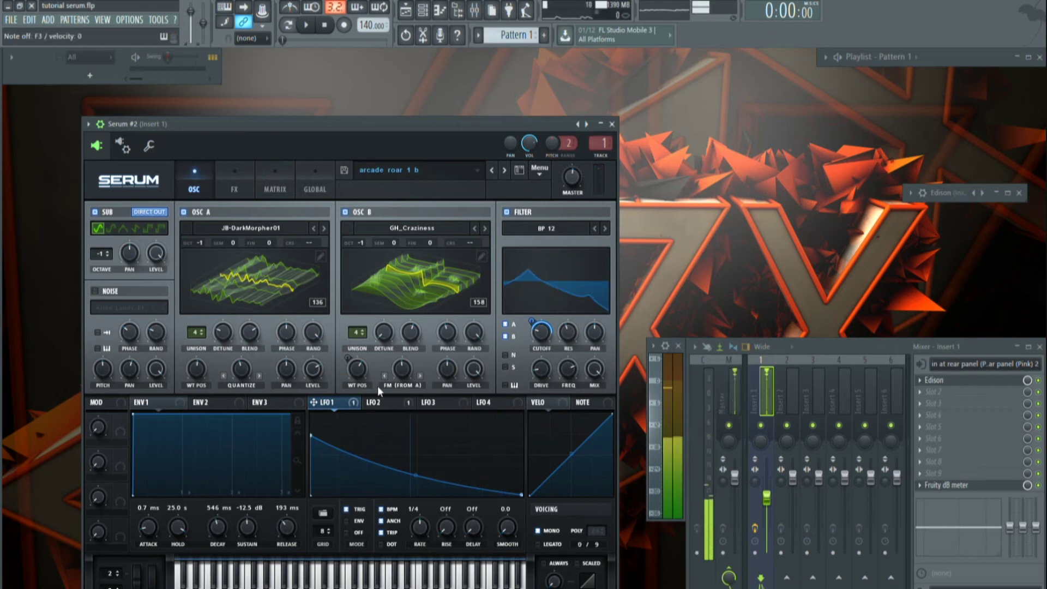
Step: Draw a rising, upward-bowed curve in LFO 2 and set oscillator B's base wavetable position to 13
click(381, 402)
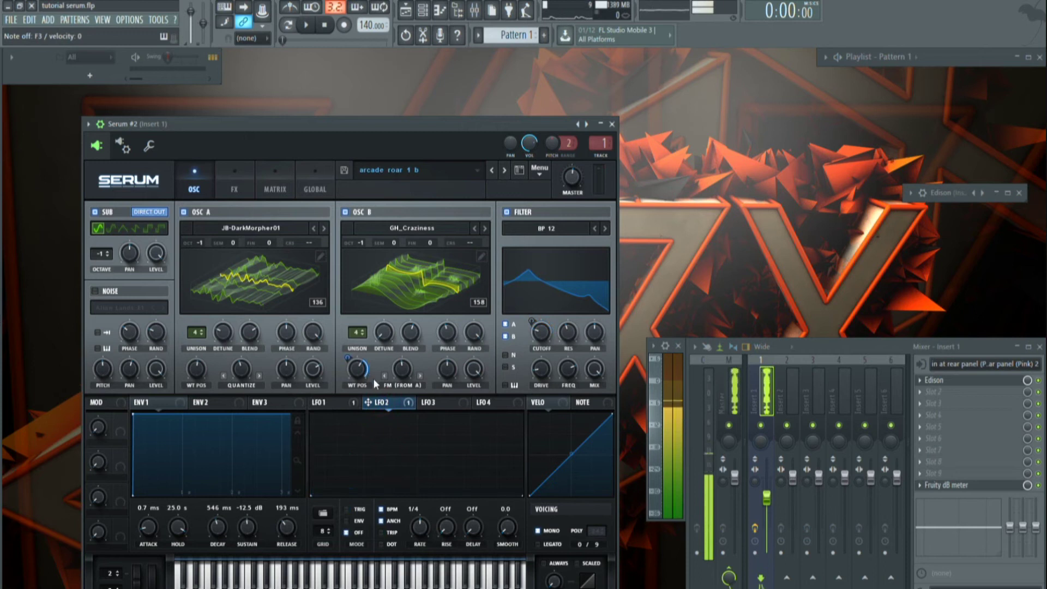
drag(359, 365, 522, 420)
double_click(357, 450)
drag(416, 460, 417, 437)
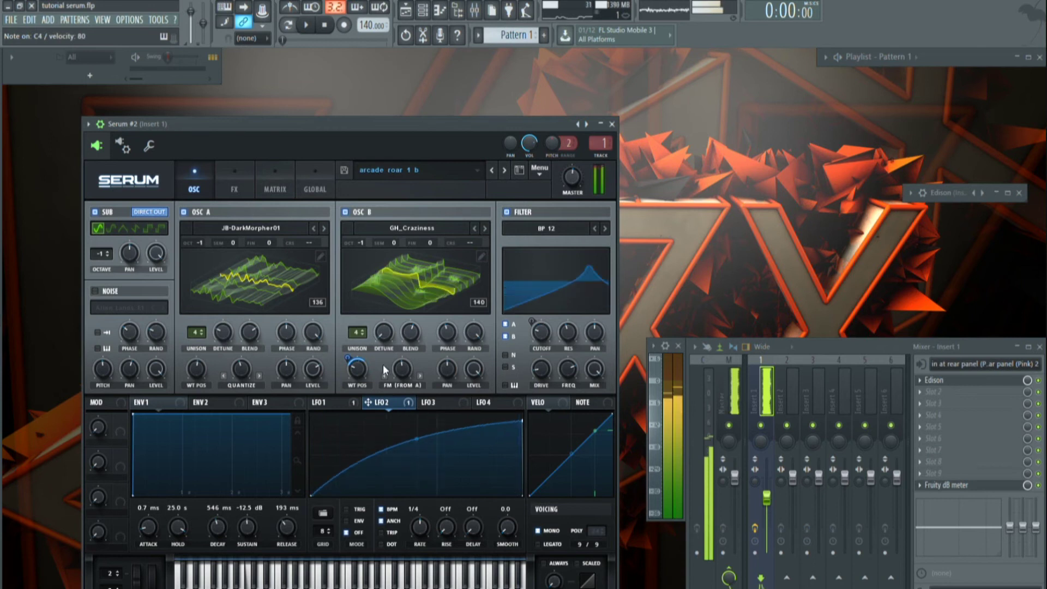
drag(358, 369, 364, 421)
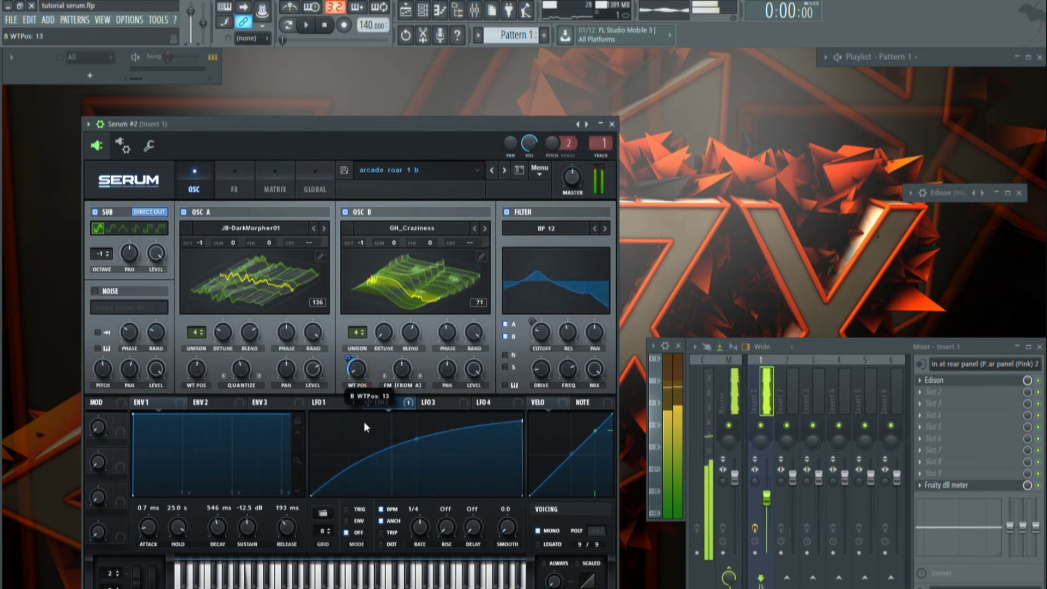
drag(383, 334, 394, 303)
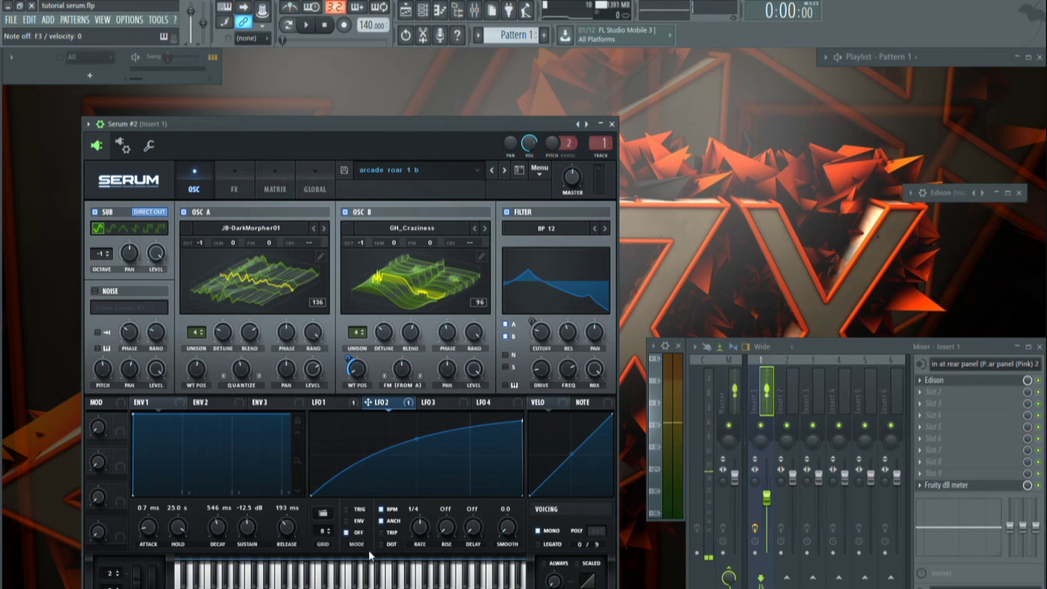
Step: Put LFO 2 in trigger mode, enable triplet timing and set its rate to 1/8 triplet
click(348, 510)
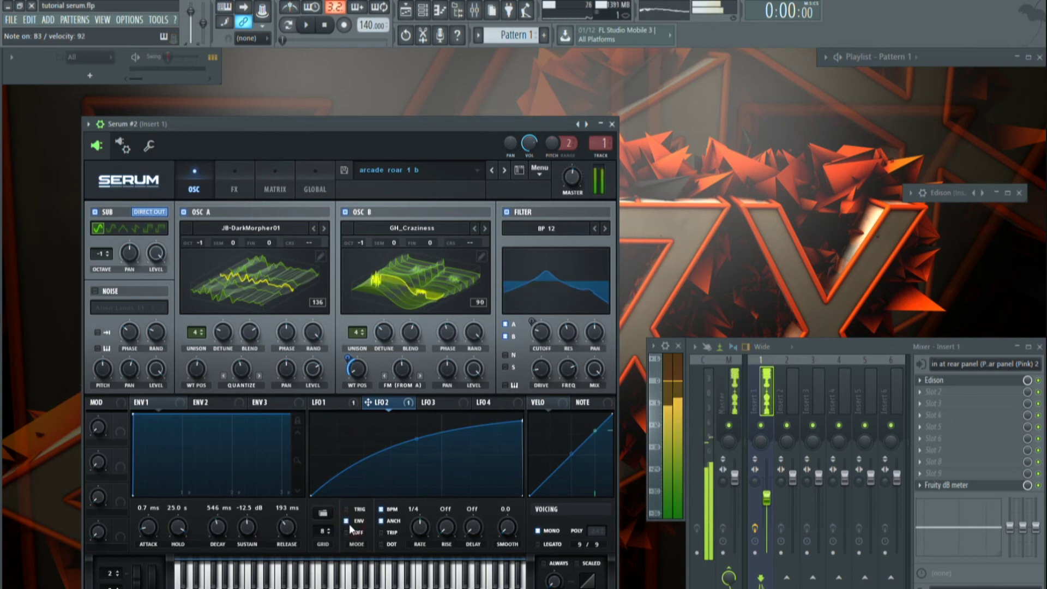
click(360, 510)
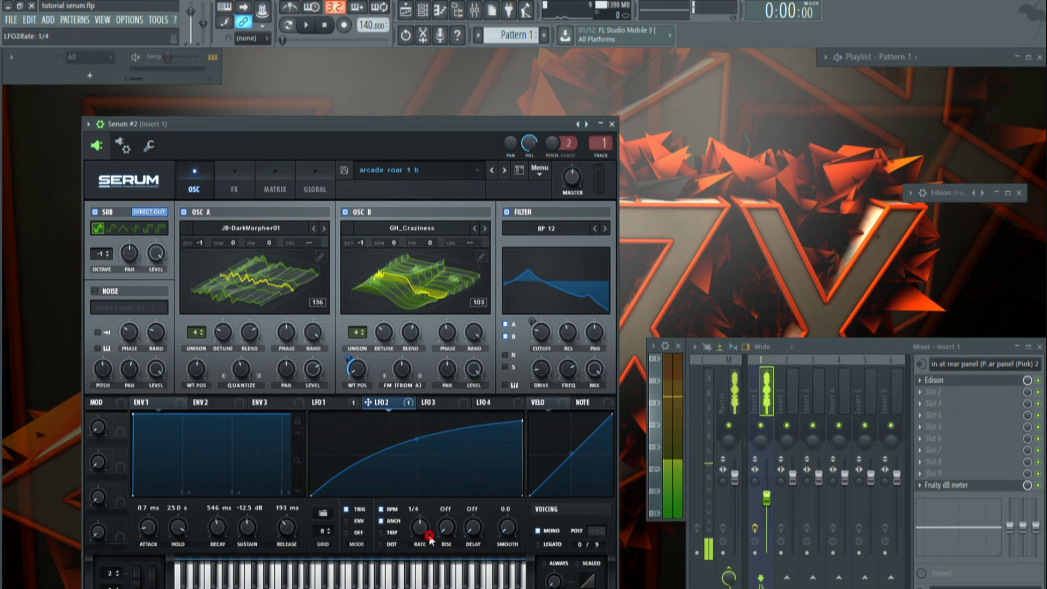
drag(429, 529, 428, 524)
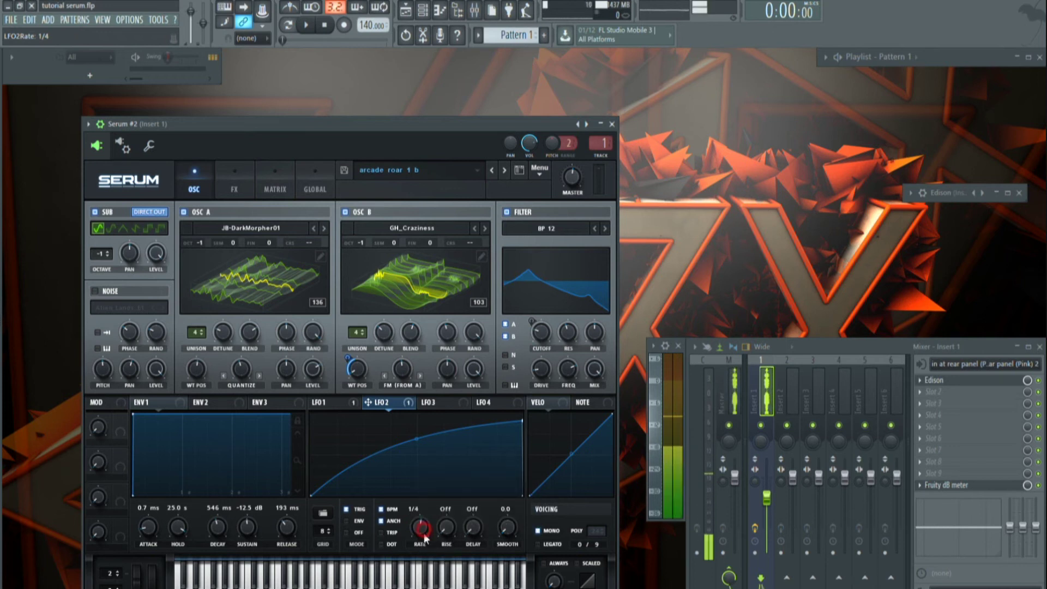
drag(422, 529, 426, 550)
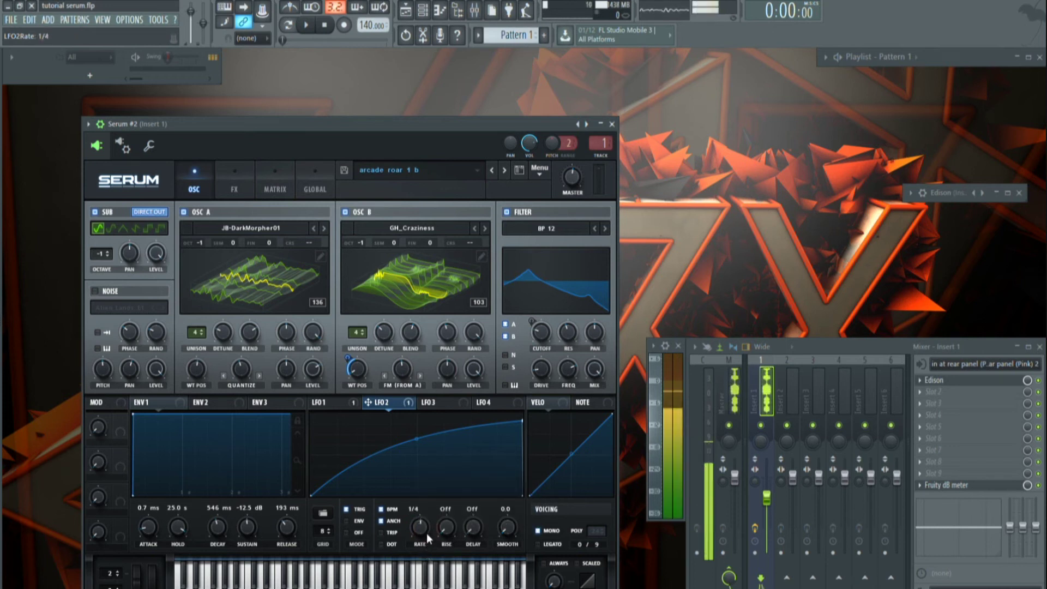
drag(432, 532, 436, 527)
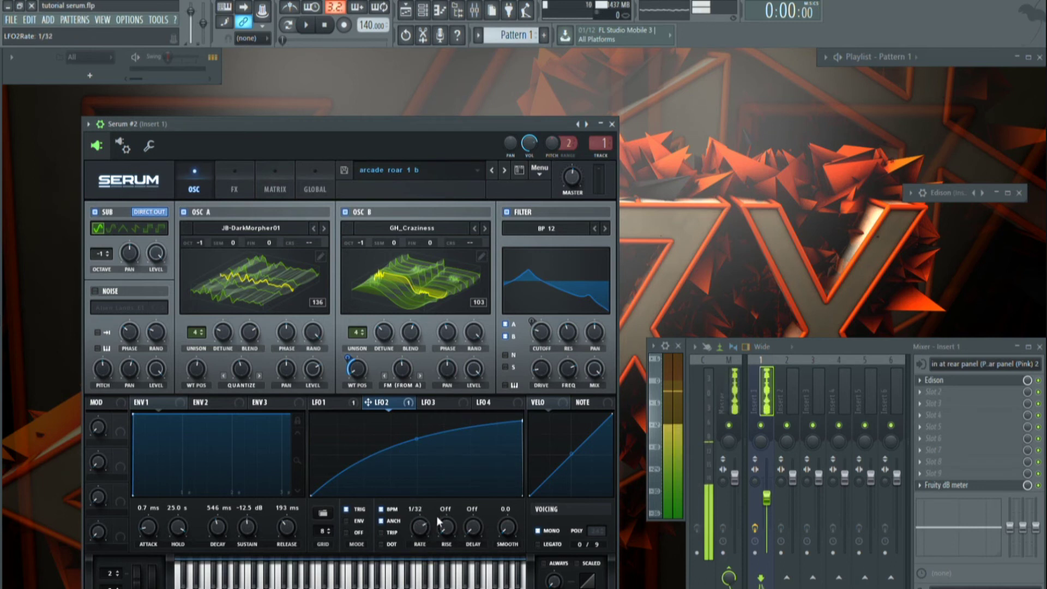
click(382, 533)
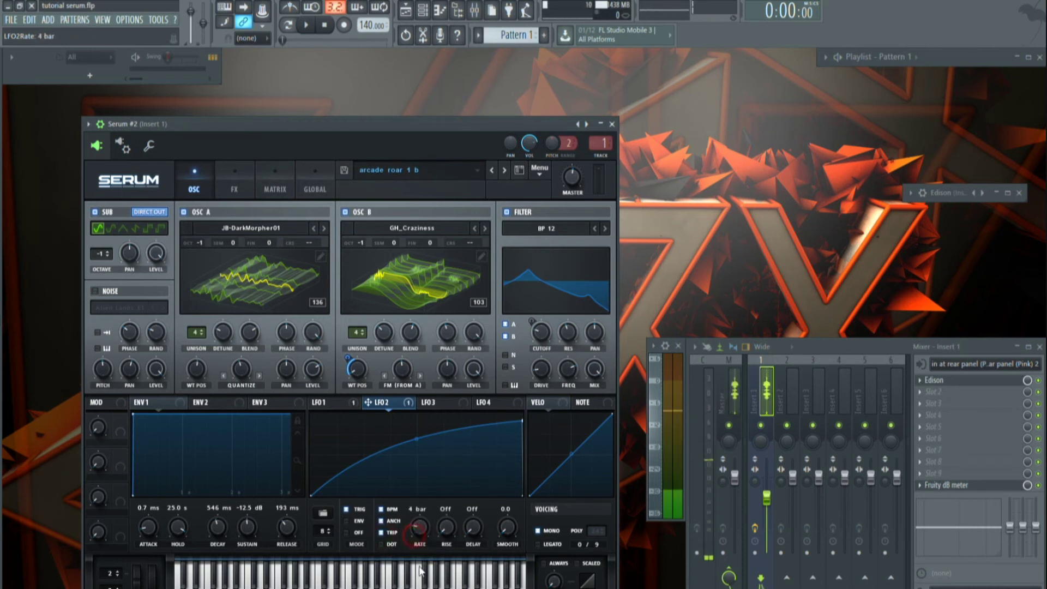
drag(419, 526, 425, 551)
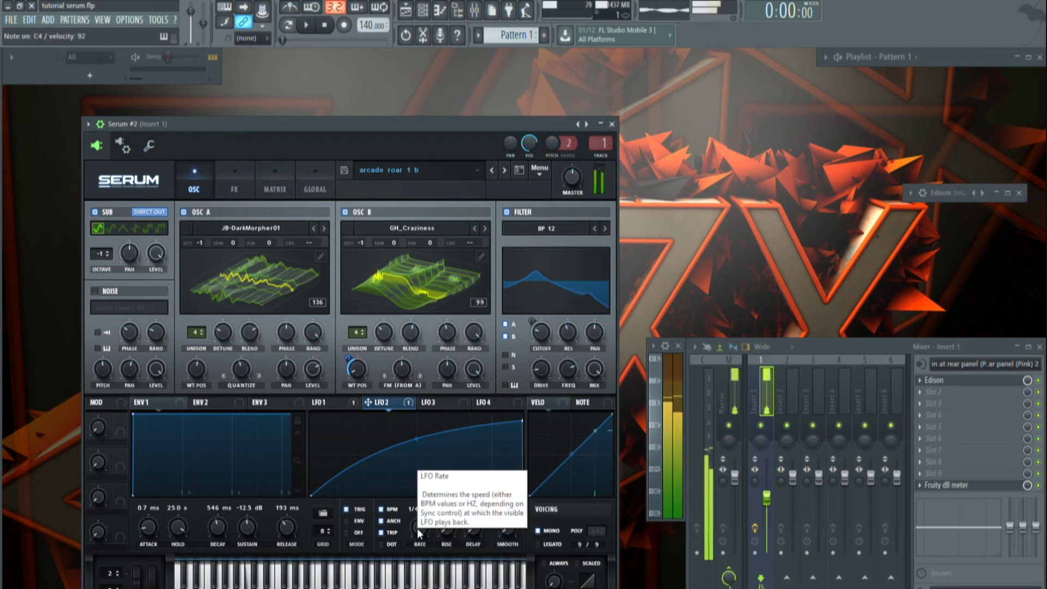
click(422, 528)
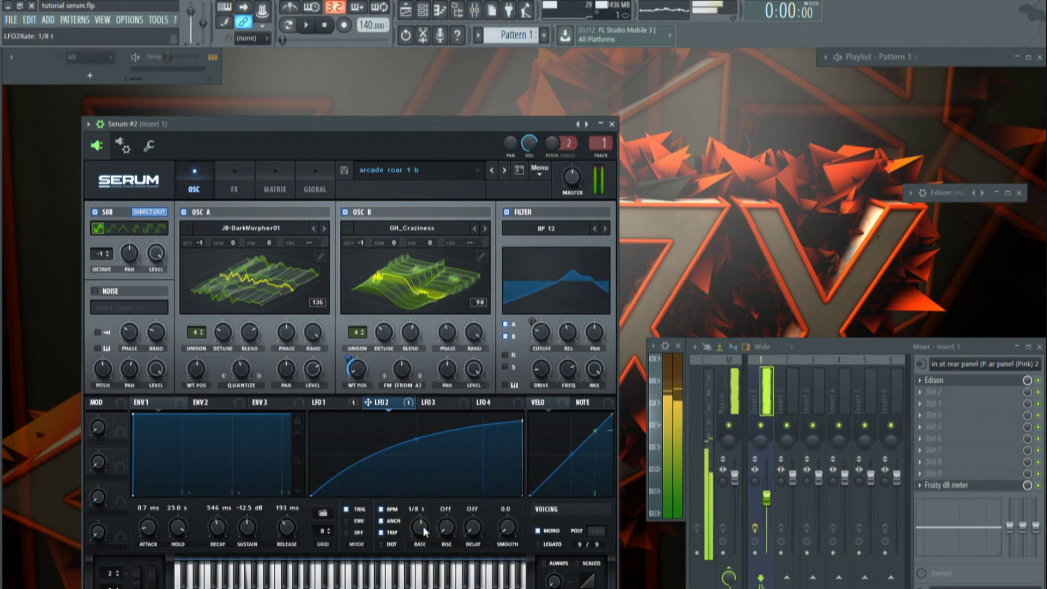
Step: Set LFO 1's rate to 1/8 triplet, raise its starting point and deepen its falling curve
click(332, 404)
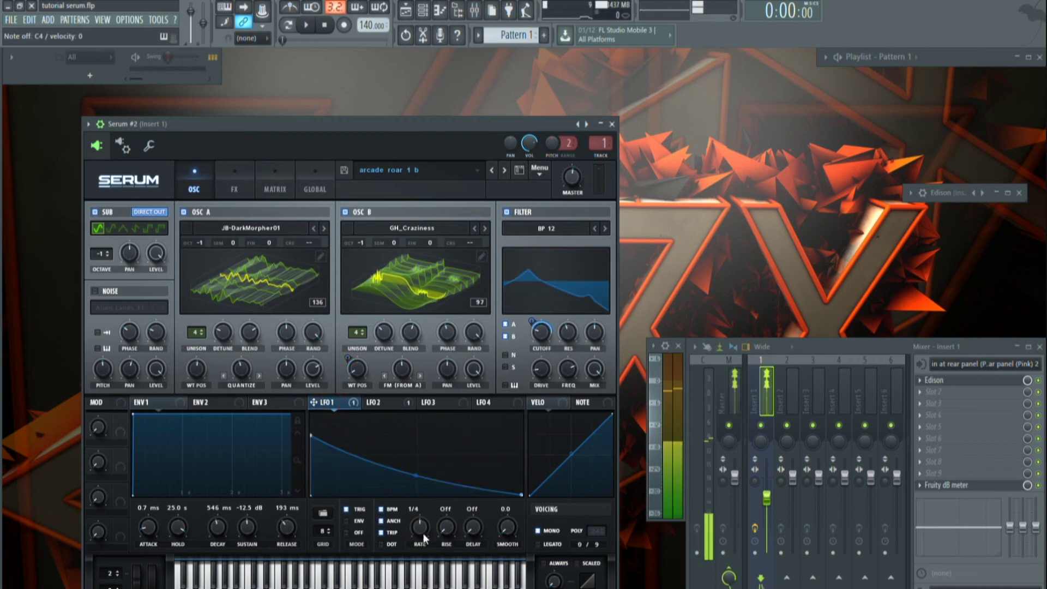
click(424, 535)
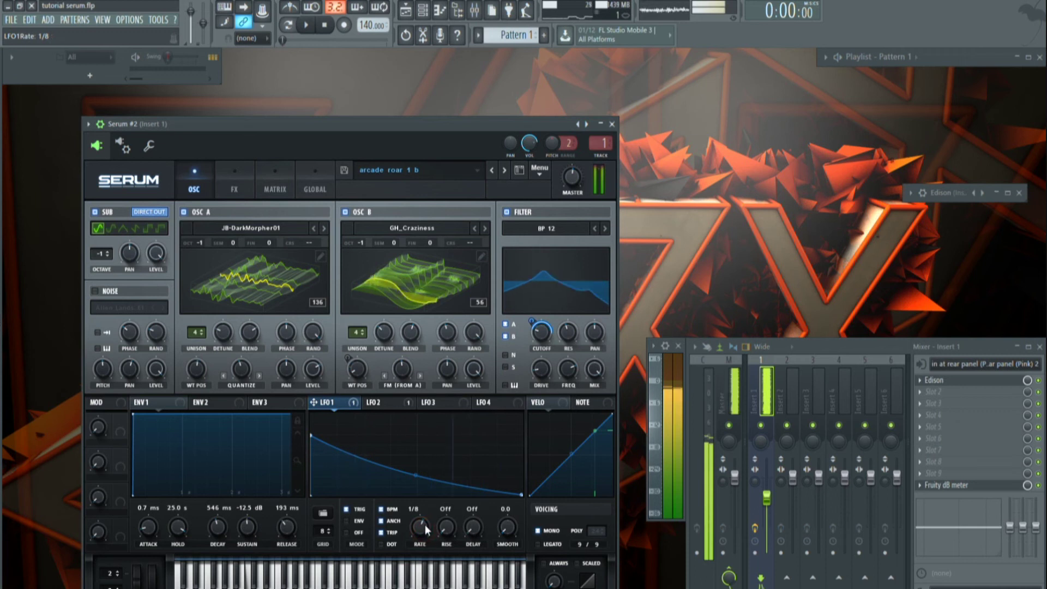
drag(426, 521, 424, 529)
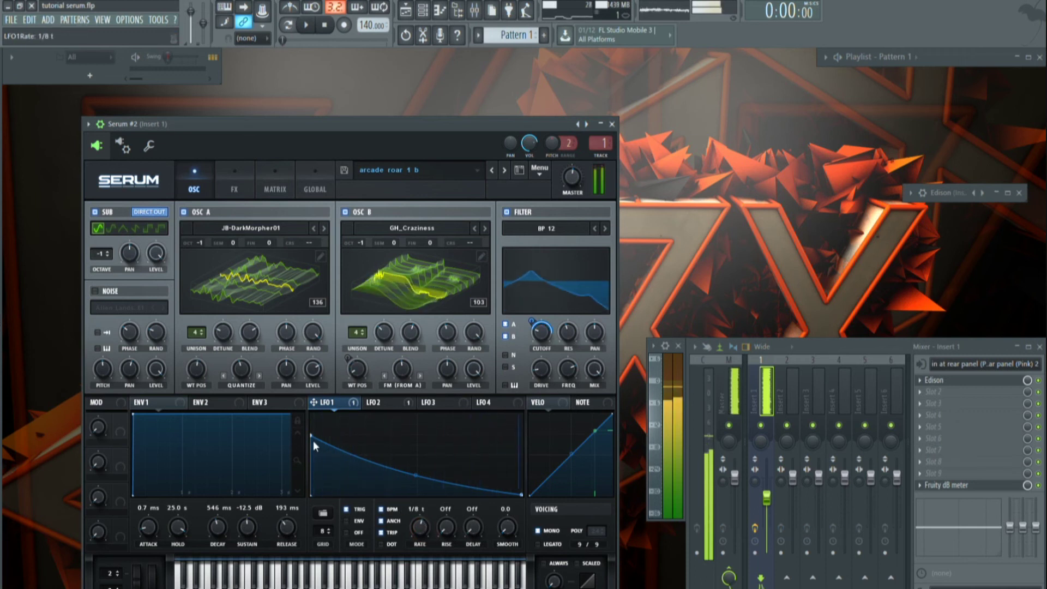
drag(312, 436, 305, 426)
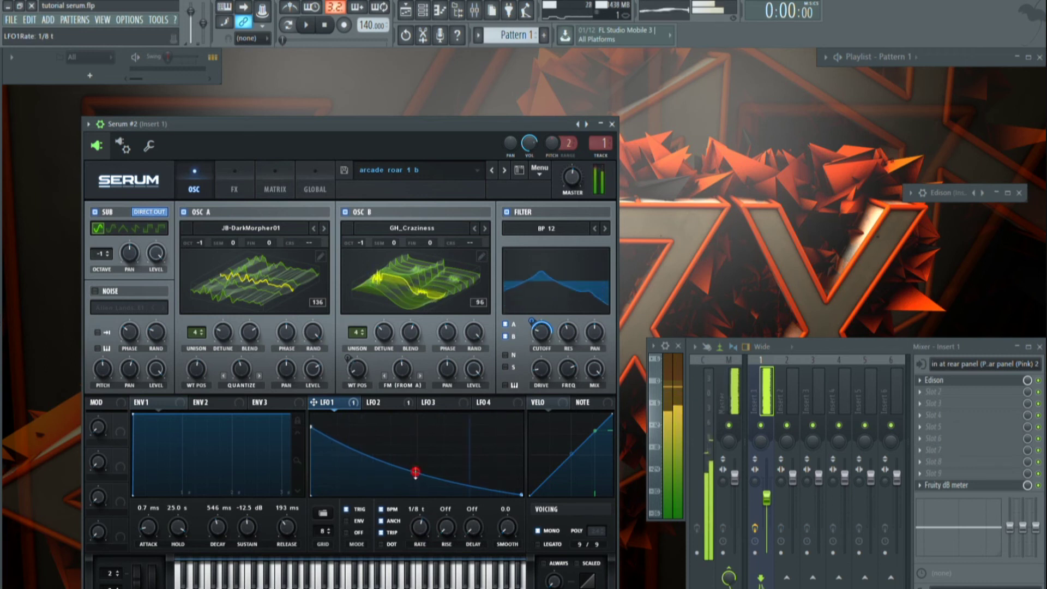
drag(416, 473, 415, 480)
Step: Set the filter cutoff to 105 Hz, lower LFO 1's starting point and set oscillator A's wavetable position to 256
drag(578, 334, 544, 326)
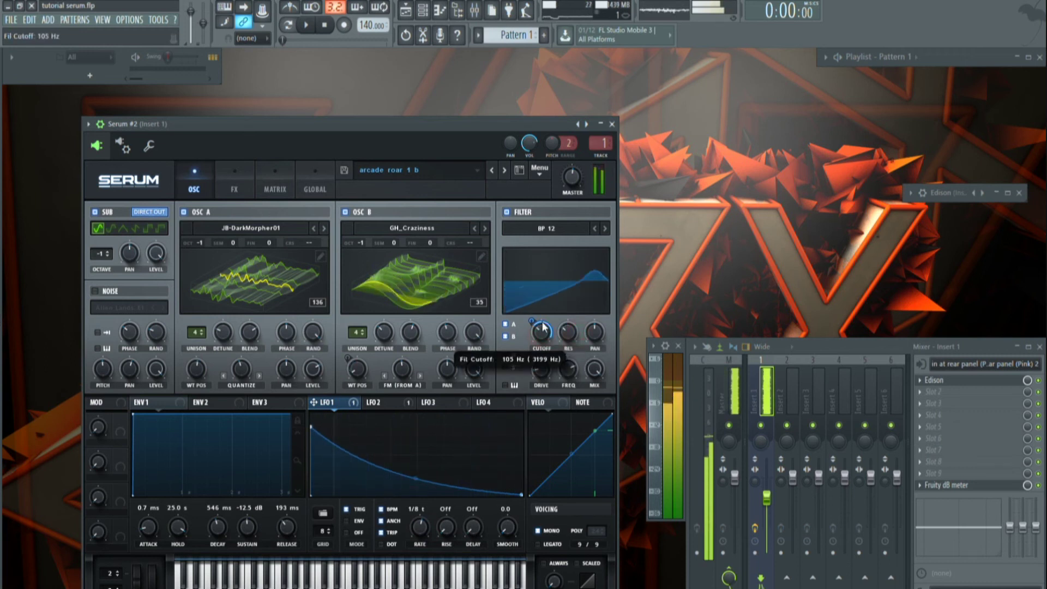
drag(311, 427, 299, 445)
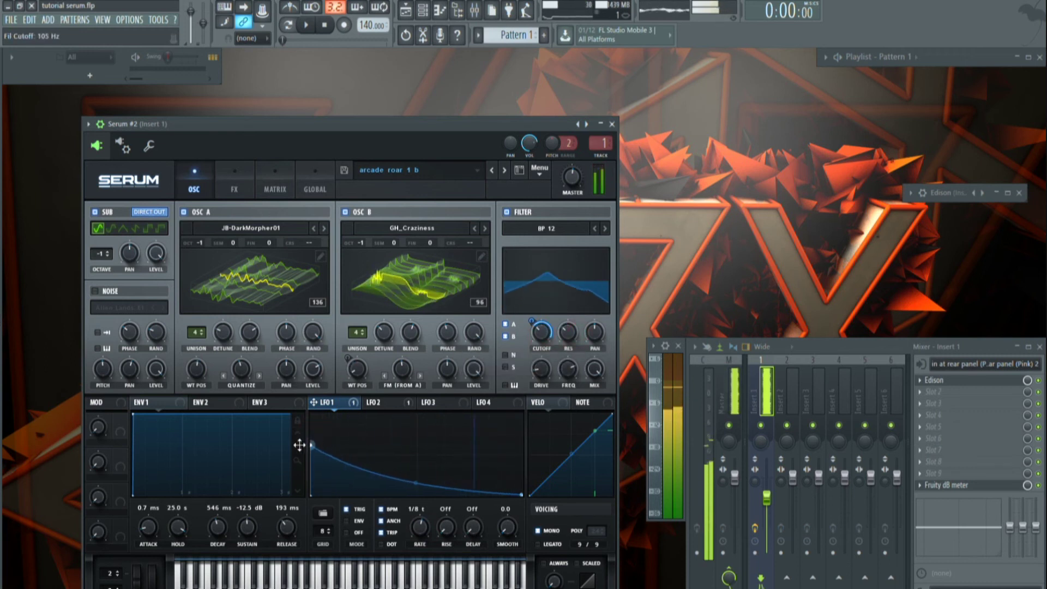
drag(207, 398, 202, 278)
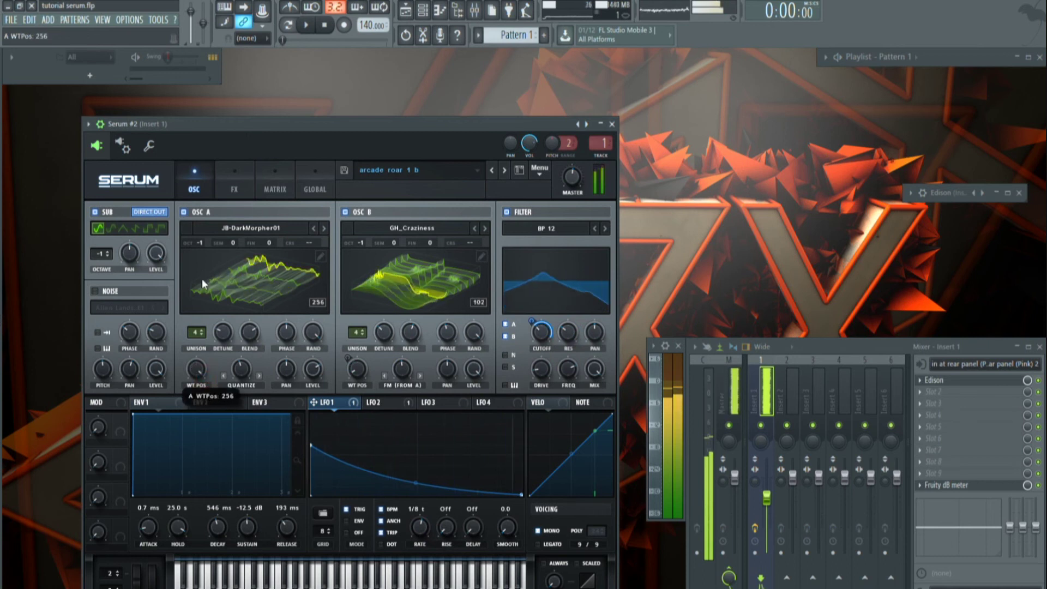
Step: Straighten LFO 1's falling curve into a linear ramp and set its rate to 1/16 triplet
drag(420, 528, 419, 541)
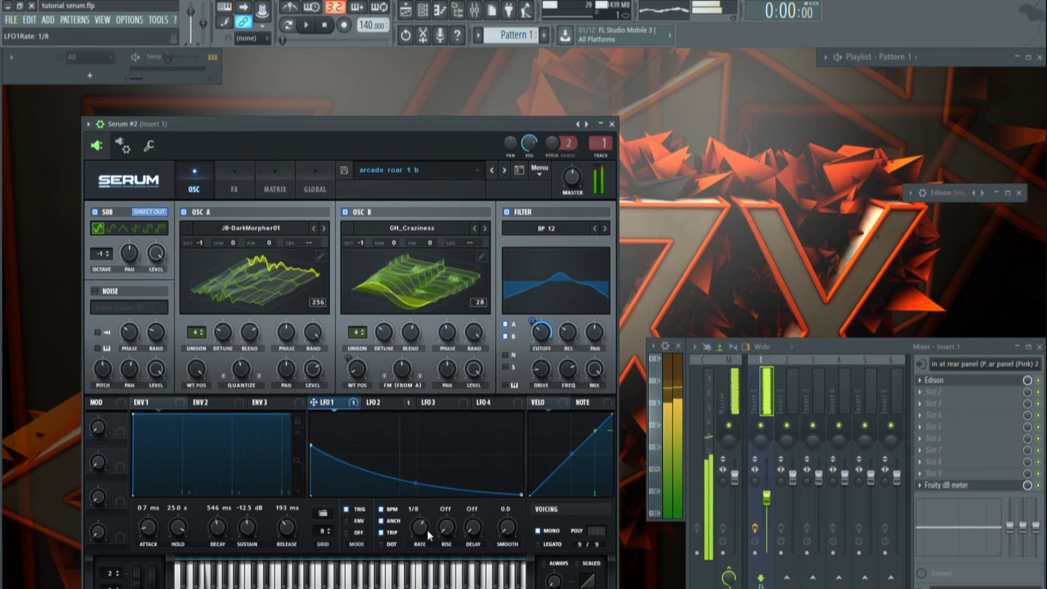
drag(427, 527, 432, 544)
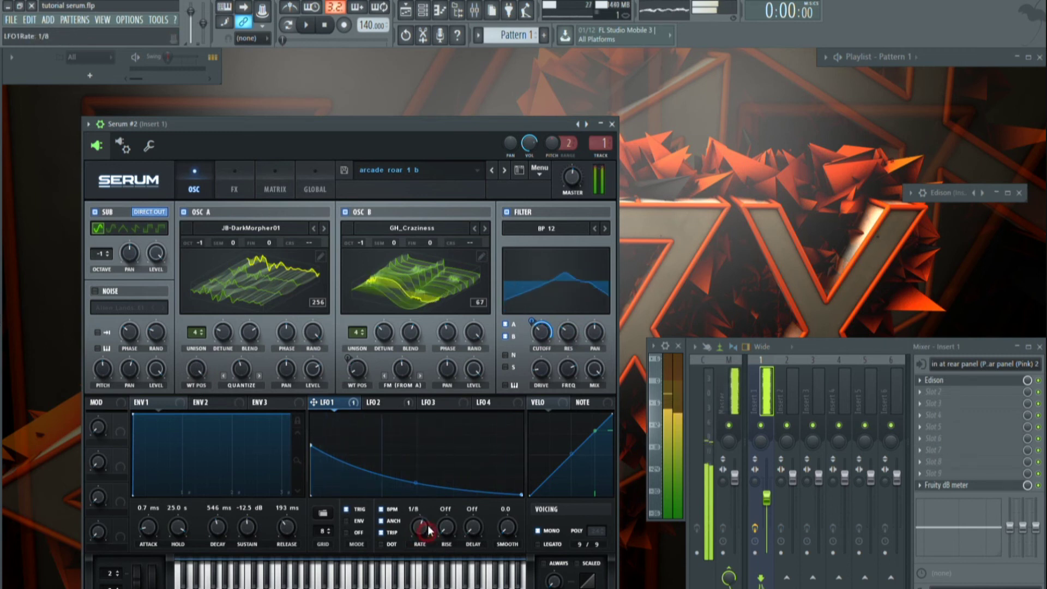
double_click(417, 482)
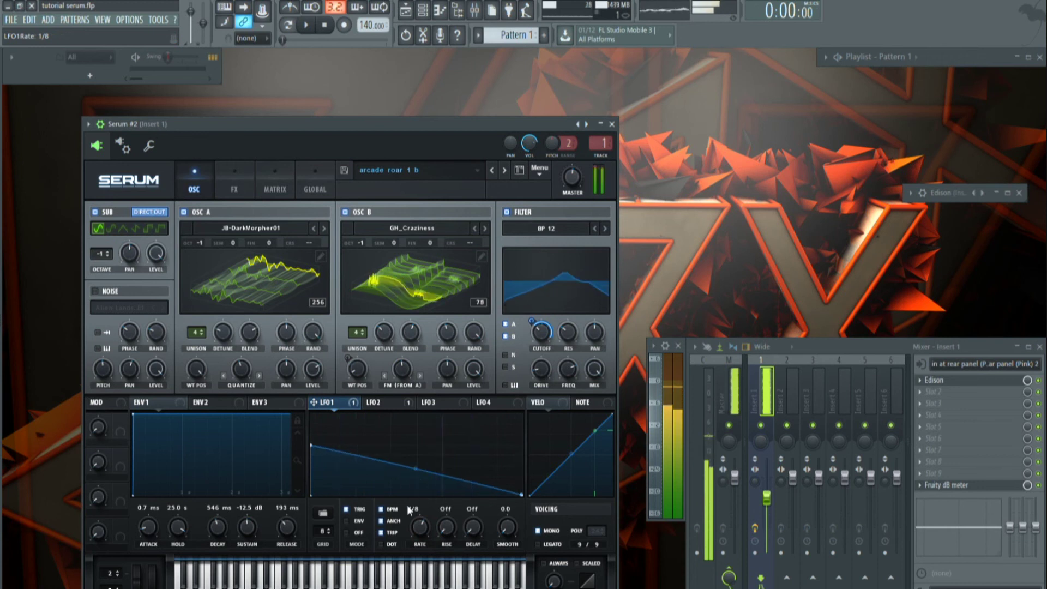
mouse_move(418, 525)
mouse_down()
mouse_move(422, 516)
mouse_move(422, 528)
mouse_up()
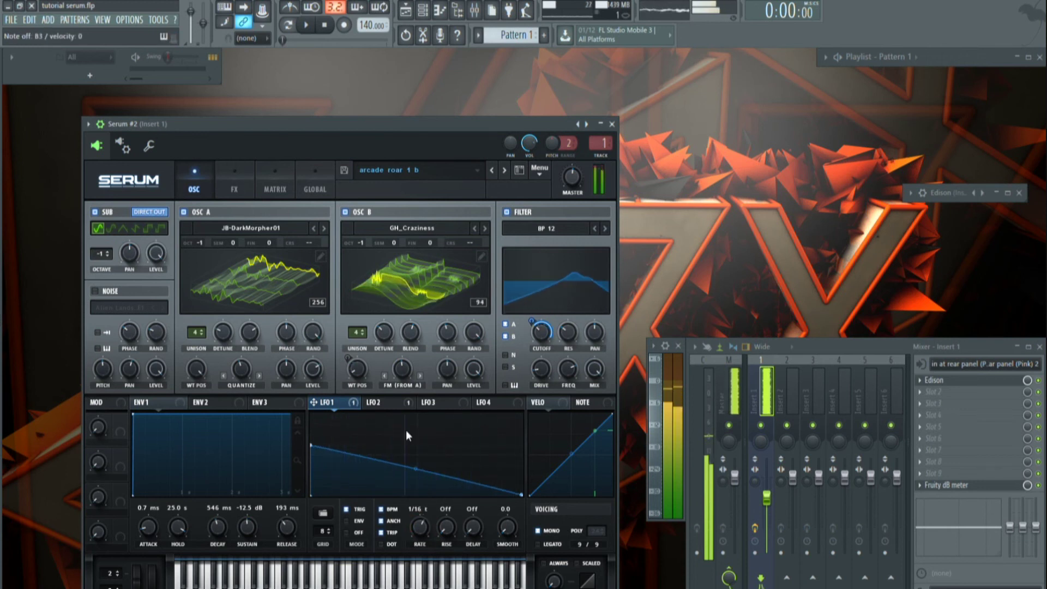
Step: Set envelope 1's release to 115 ms and bend LFO 2 into a slightly sagging ramp that ends at full height
click(398, 409)
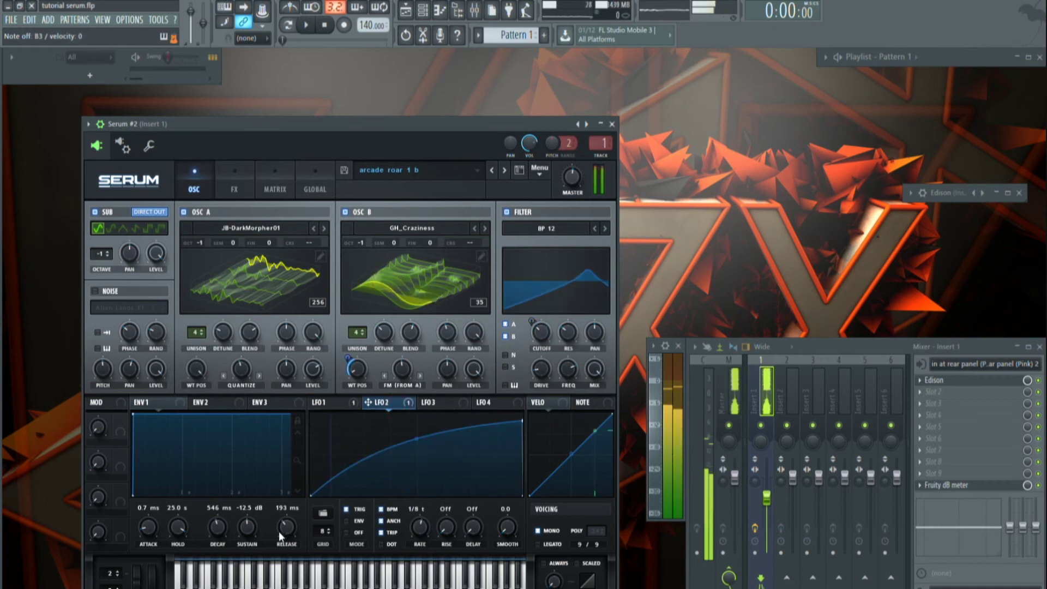
drag(281, 527, 280, 536)
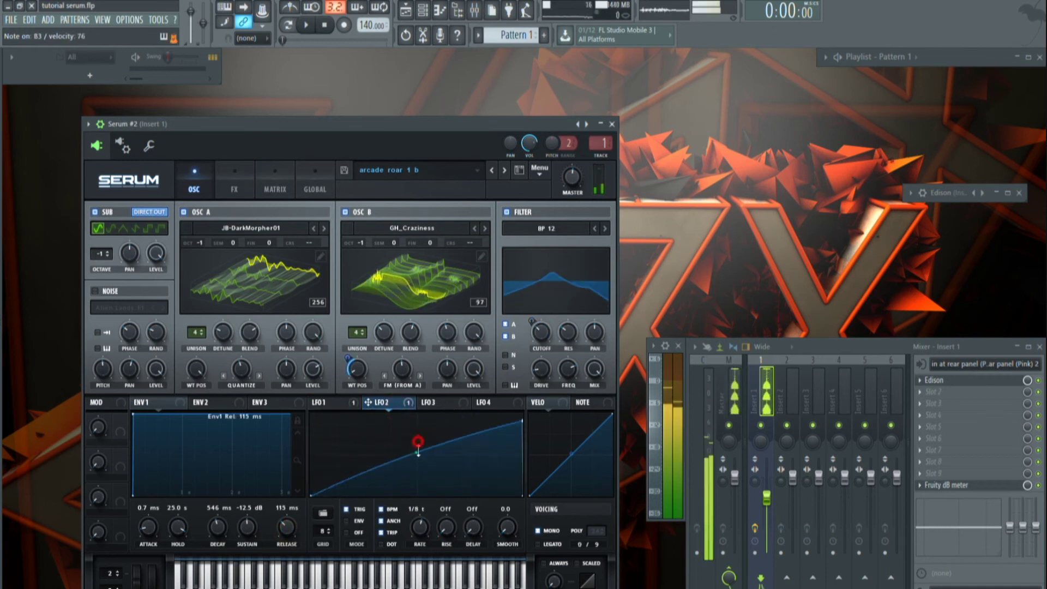
drag(417, 439, 418, 453)
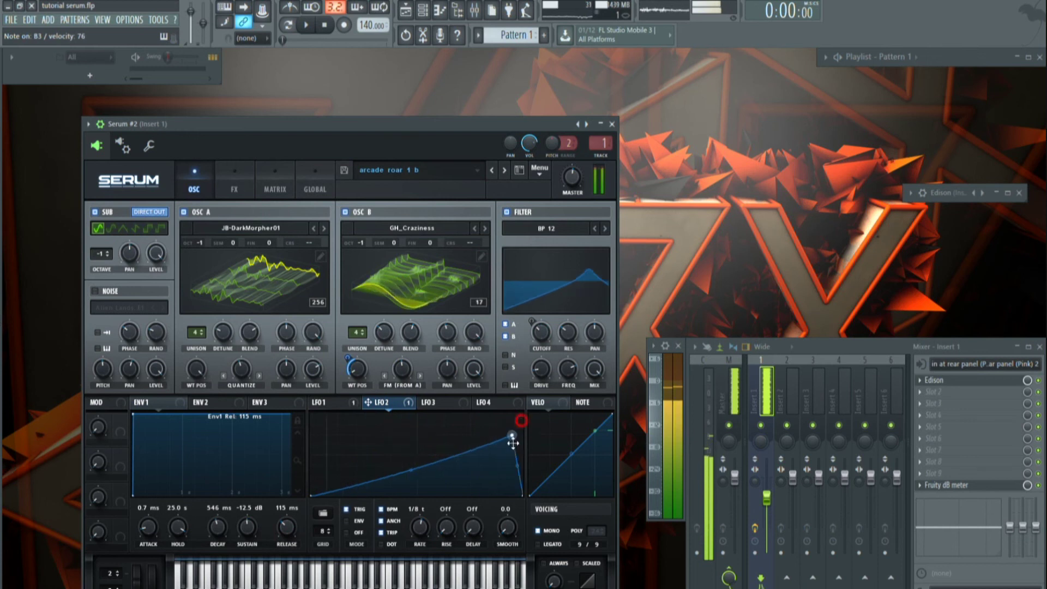
mouse_move(521, 421)
mouse_down()
mouse_move(528, 451)
mouse_move(522, 416)
mouse_up()
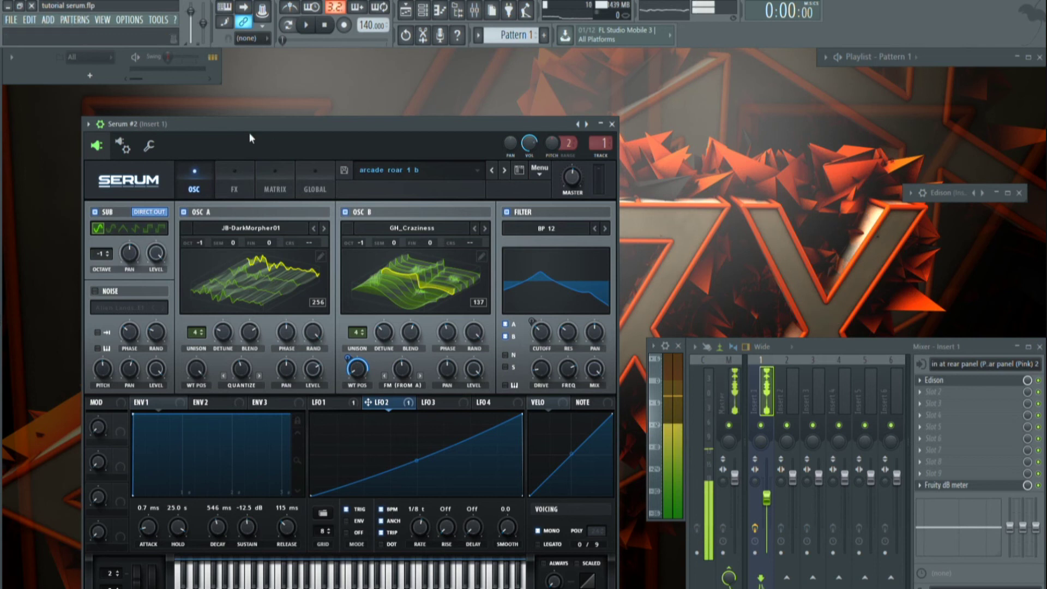
drag(295, 126, 328, 89)
click(427, 133)
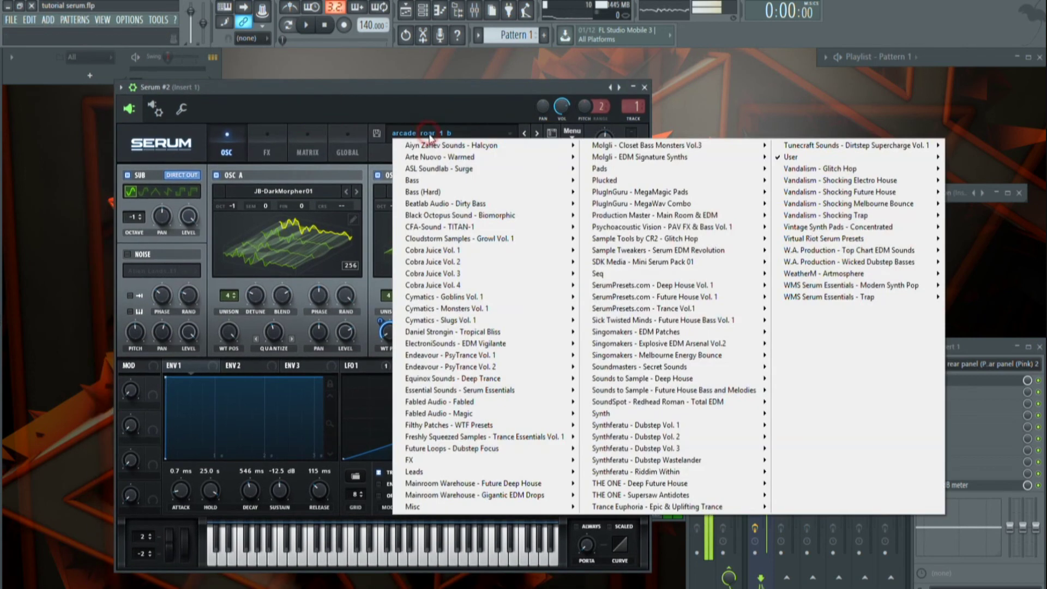
click(418, 87)
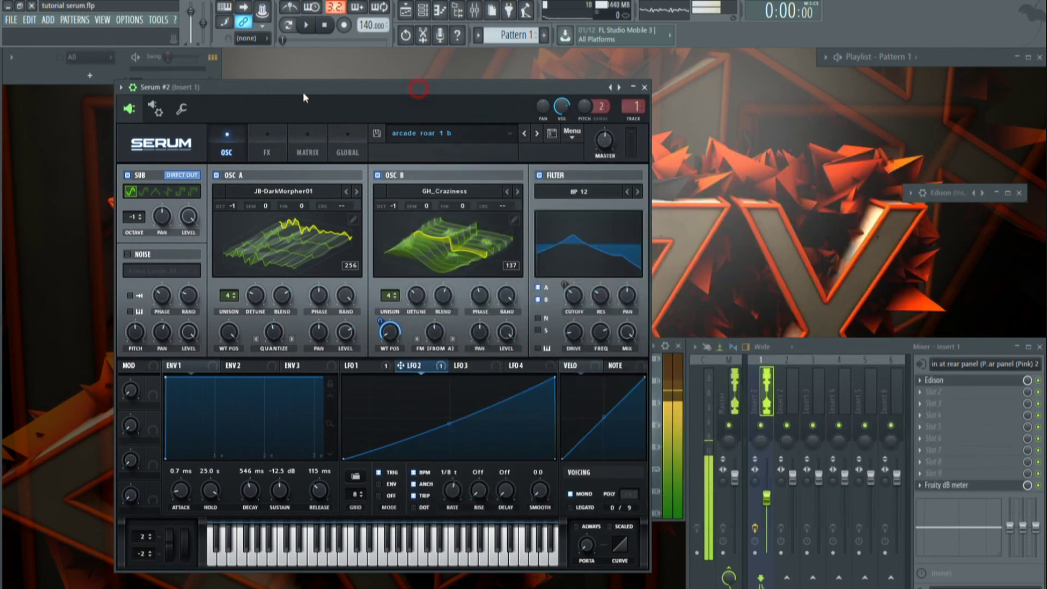
Step: Expand the channel rack, open the Serum #4 channel and clone it
double_click(46, 66)
click(92, 147)
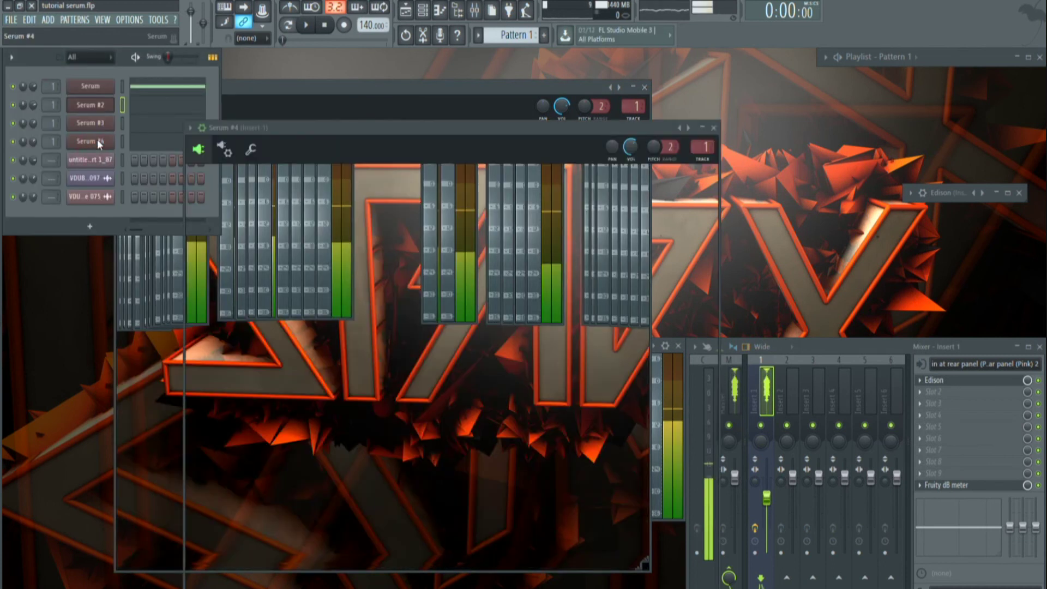
right_click(121, 143)
click(138, 212)
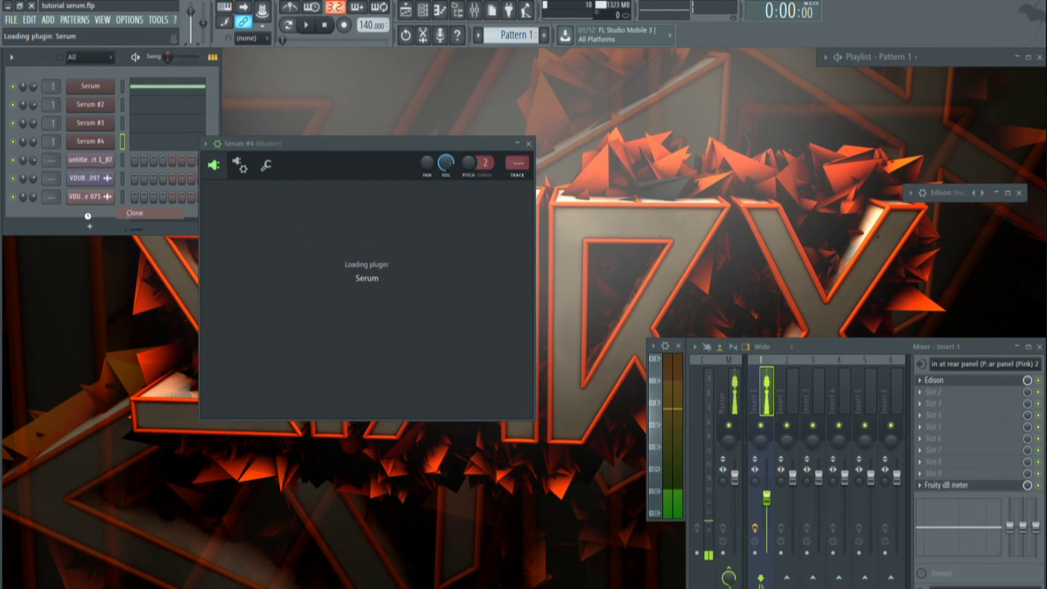
Step: Add a new Serum channel, close the cloned Serum #5 window and move the new instance clear of the channel rack
click(92, 240)
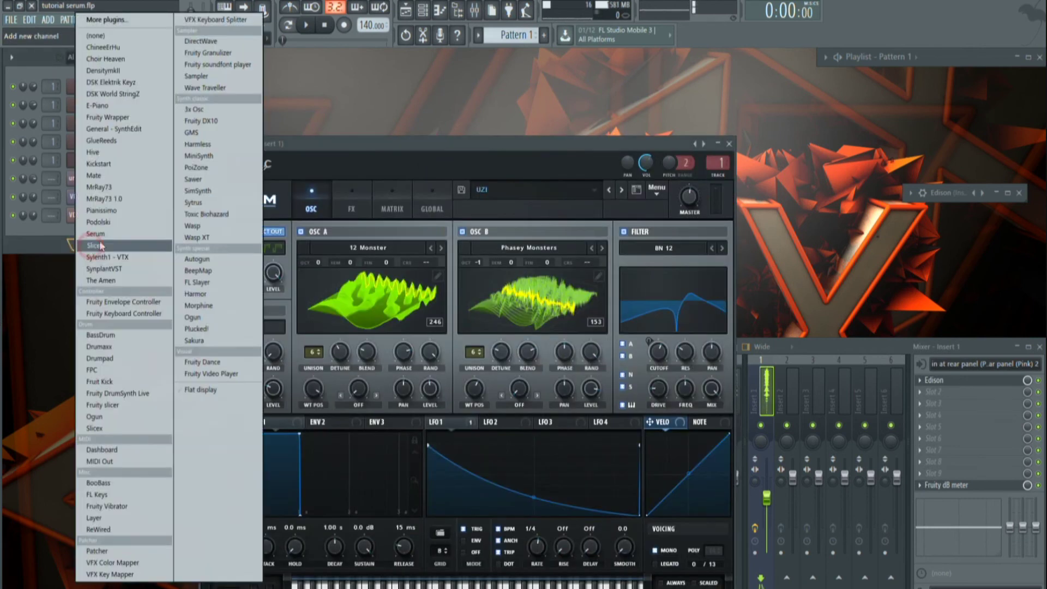
click(105, 232)
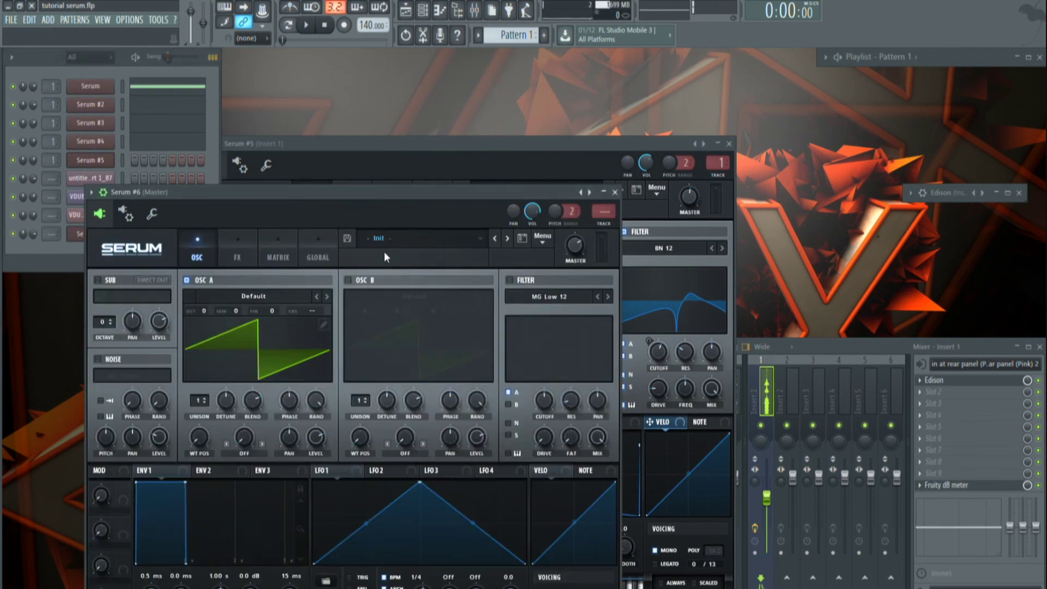
click(728, 145)
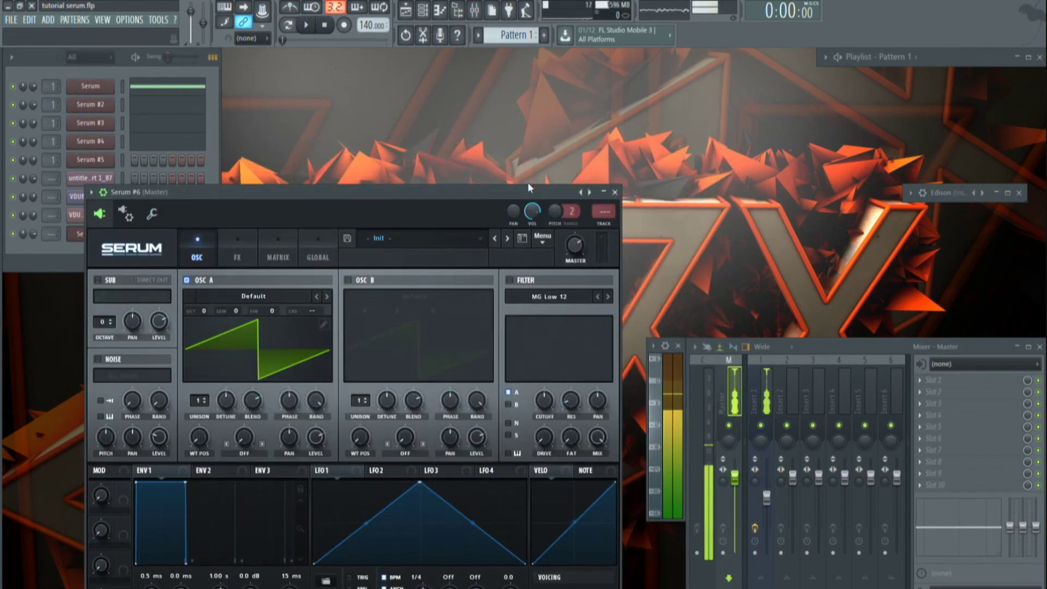
drag(535, 192, 737, 86)
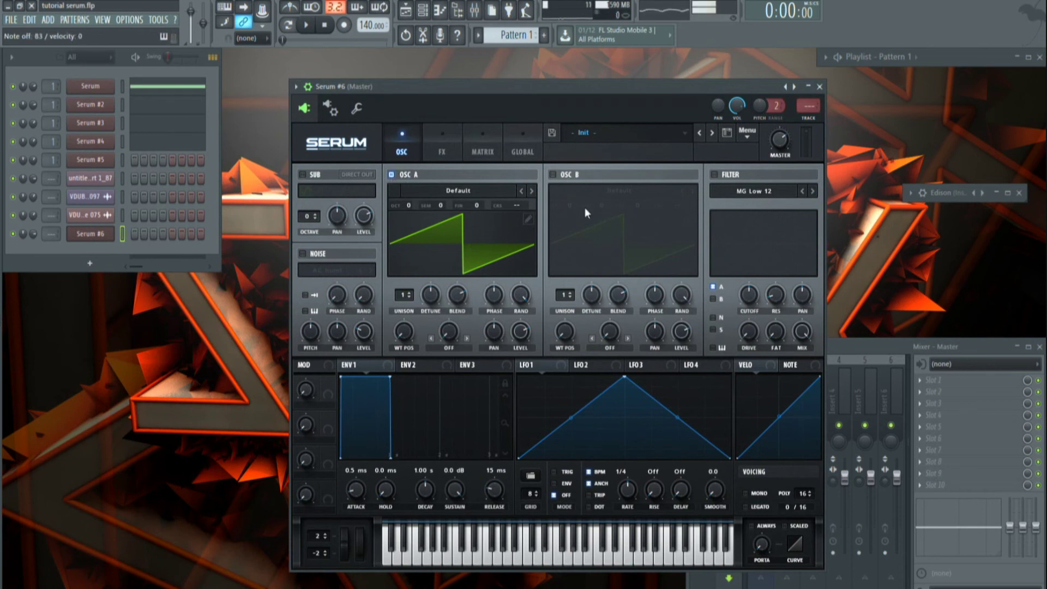
Step: Enable the filter, route oscillator B through it and raise the cutoff to 2668 Hz
click(714, 175)
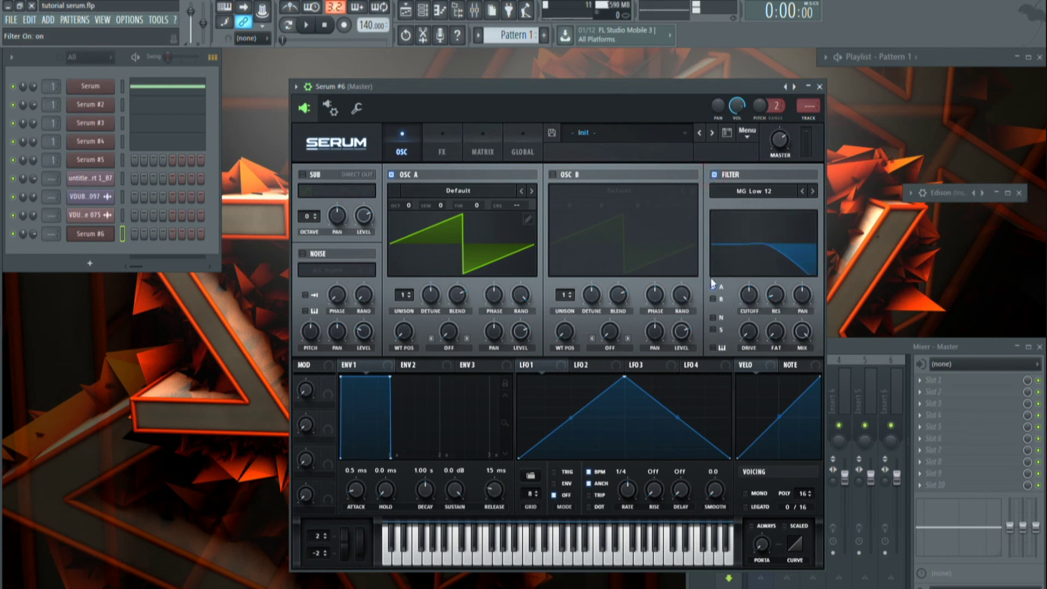
click(713, 299)
mouse_move(741, 295)
mouse_down()
mouse_move(761, 278)
mouse_move(749, 291)
mouse_up()
Step: Assign LFO 1 as the modulation source of the filter cutoff and check the routing in the modulation matrix
right_click(749, 290)
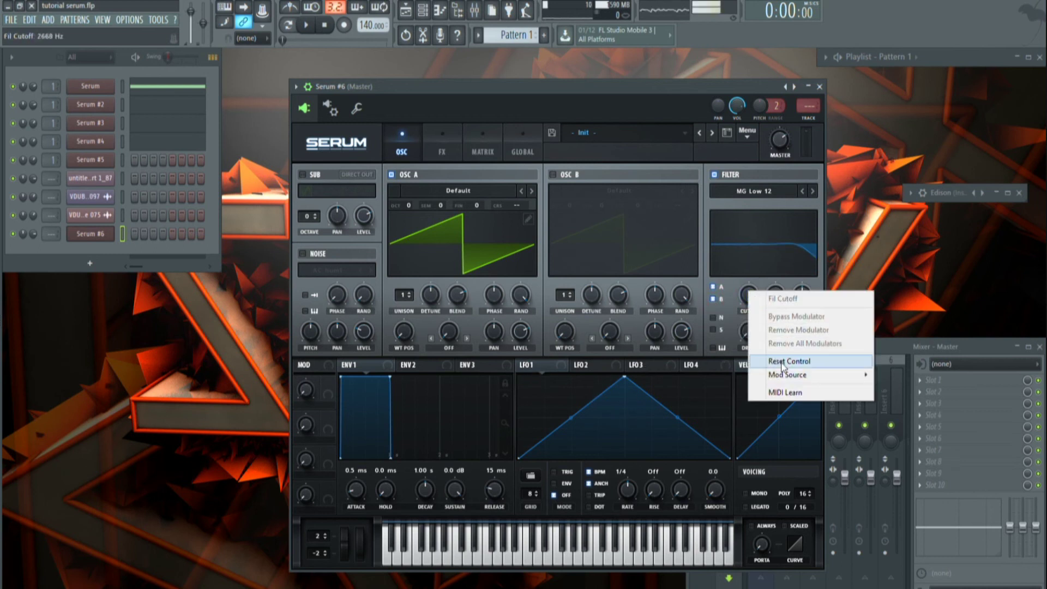
mouse_move(803, 382)
click(906, 121)
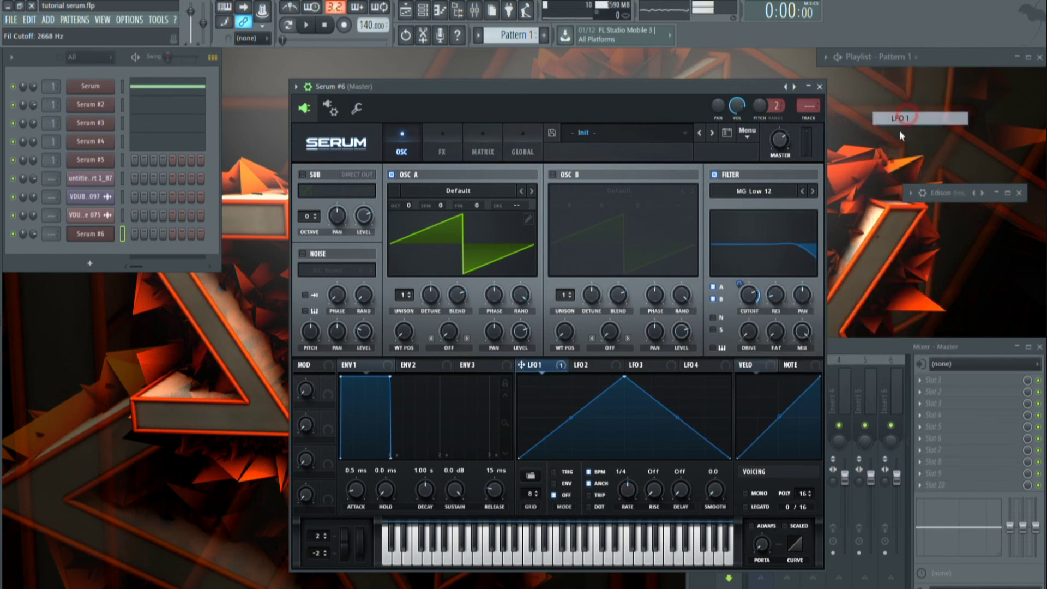
click(481, 143)
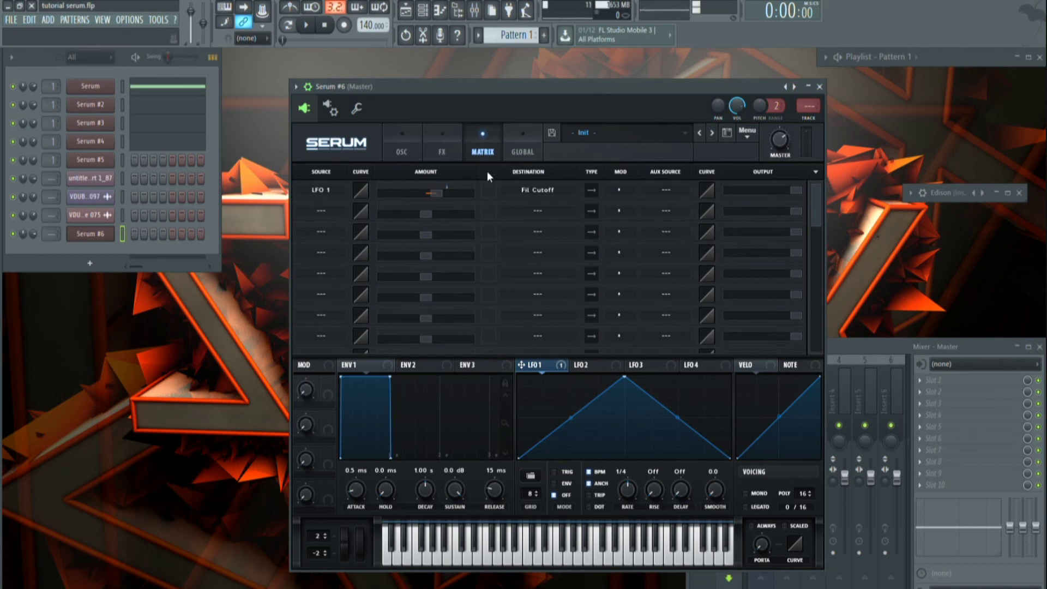
click(398, 151)
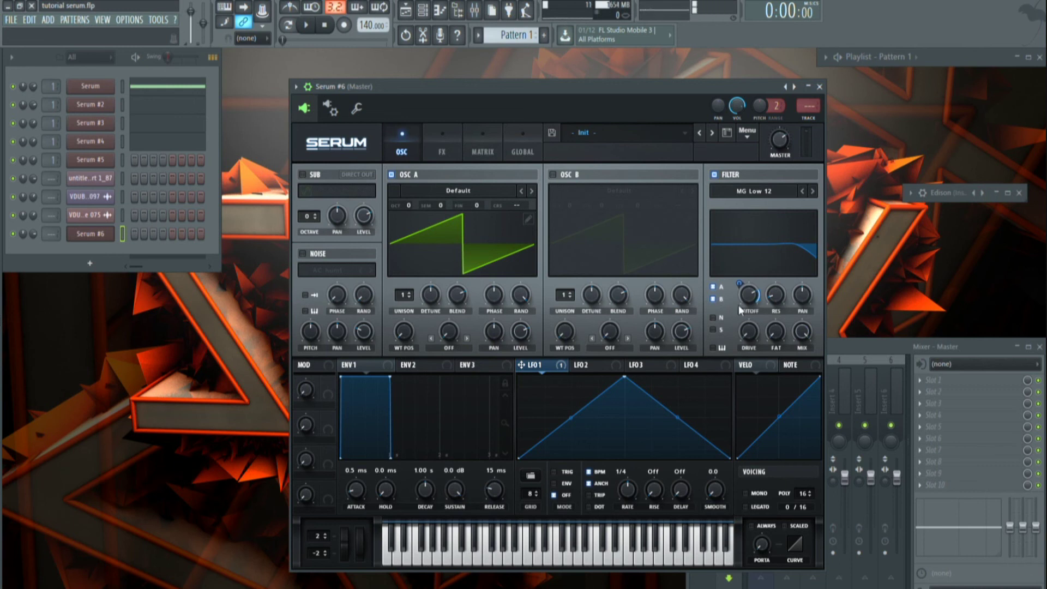
Step: Open the Serum #4 channel and use Multilink to controllers on its filter cutoff
click(267, 12)
click(75, 144)
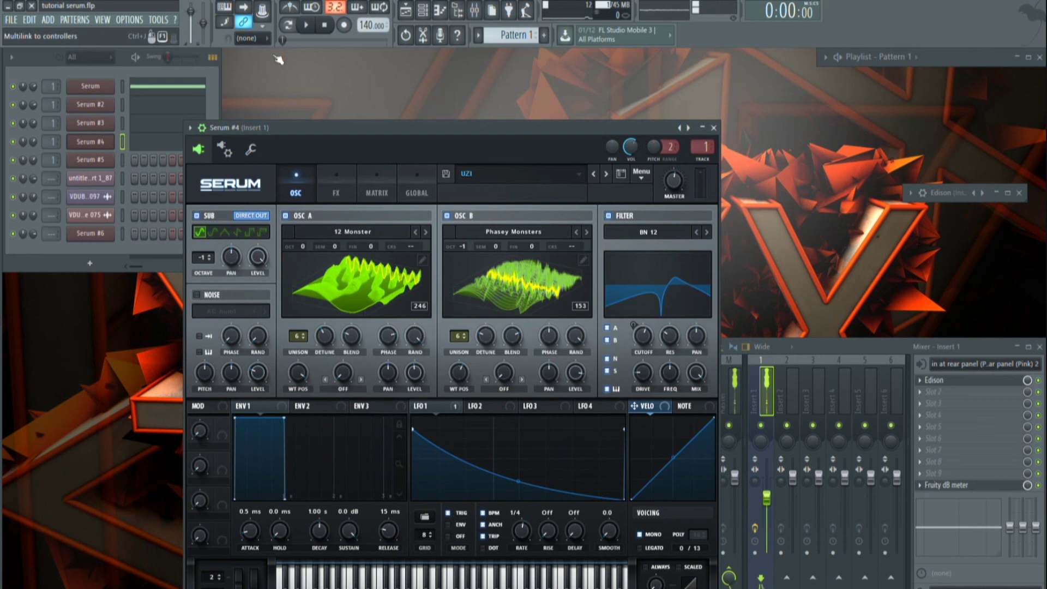
click(263, 12)
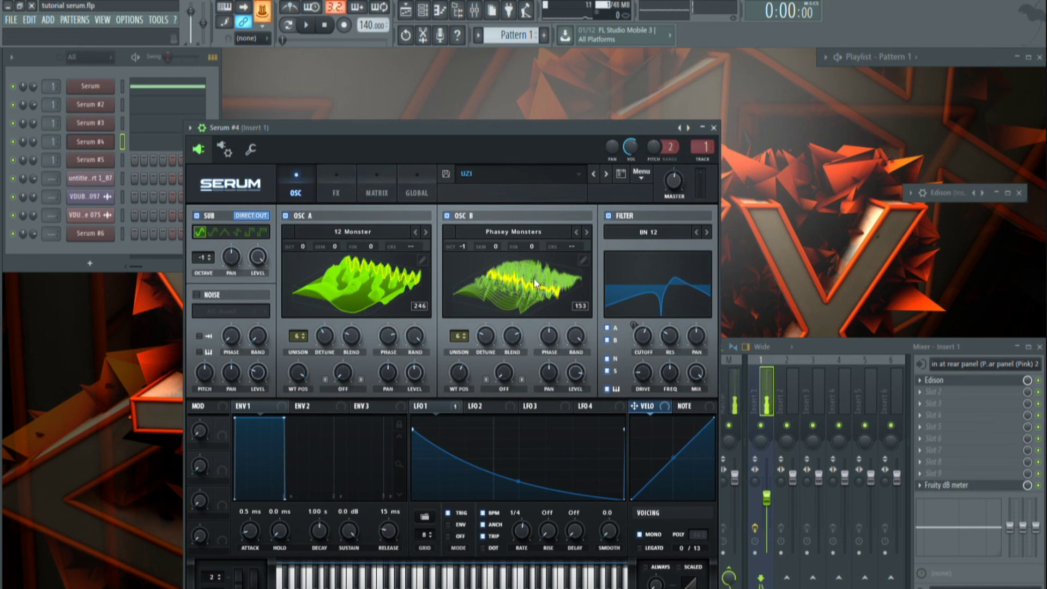
click(643, 335)
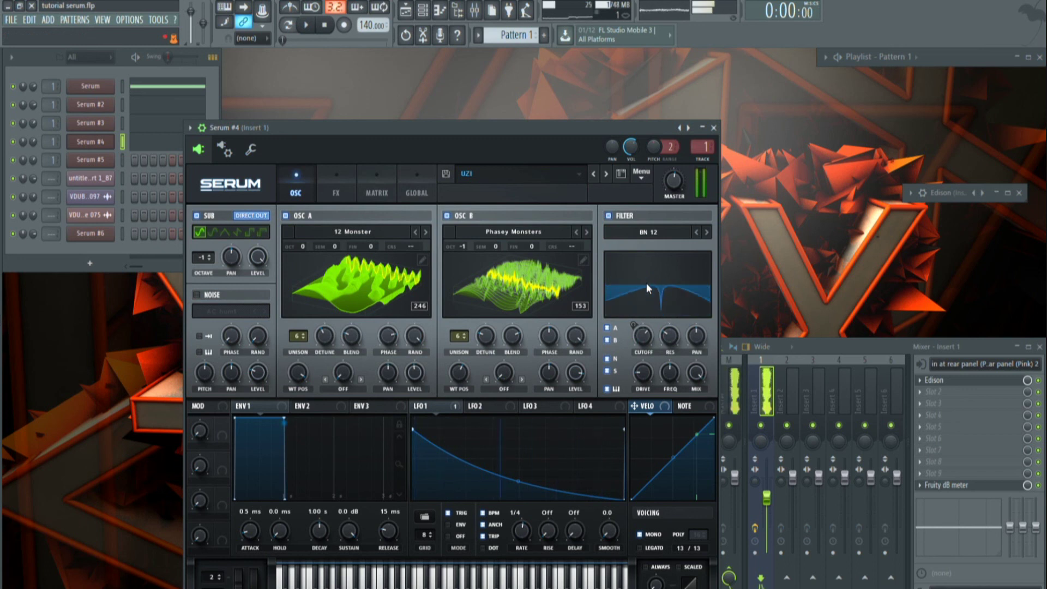
Step: Link Serum #4's LFO 1 rate to a hardware controller with Multilink to controllers
key(ctrl+m)
click(520, 534)
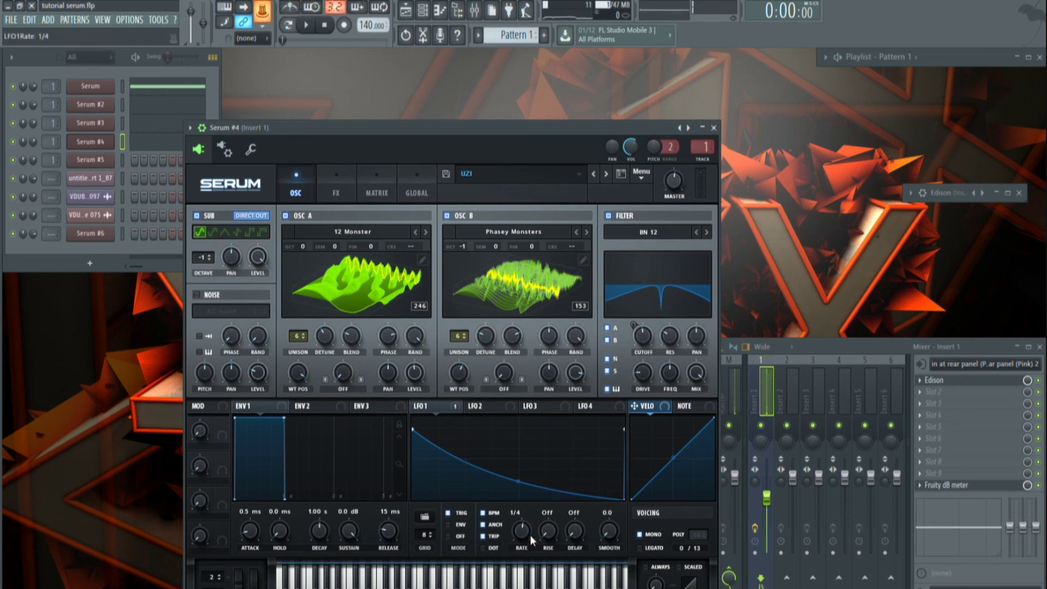
key(ctrl+m)
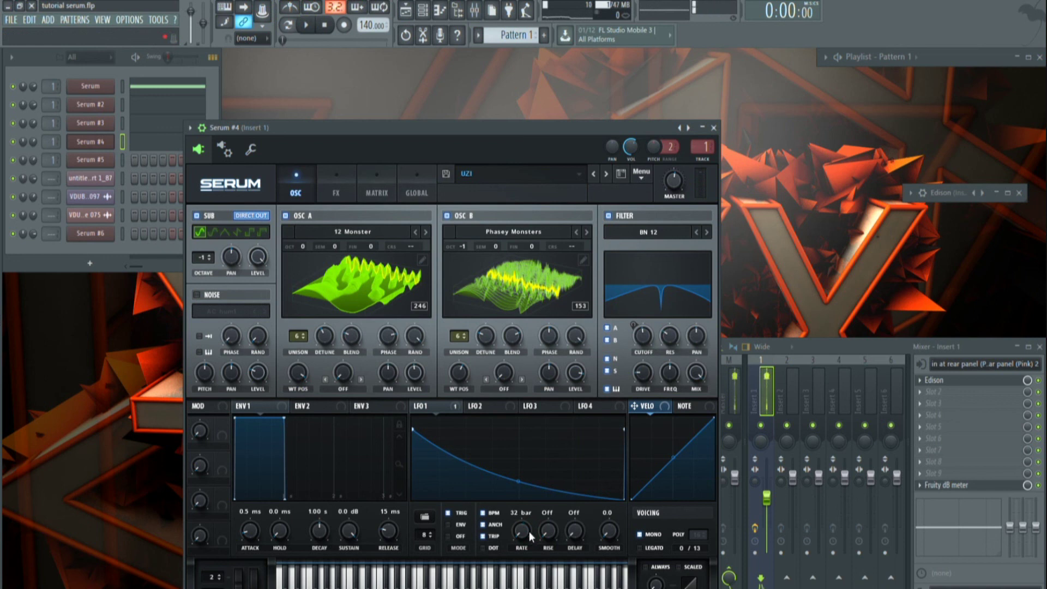
click(528, 532)
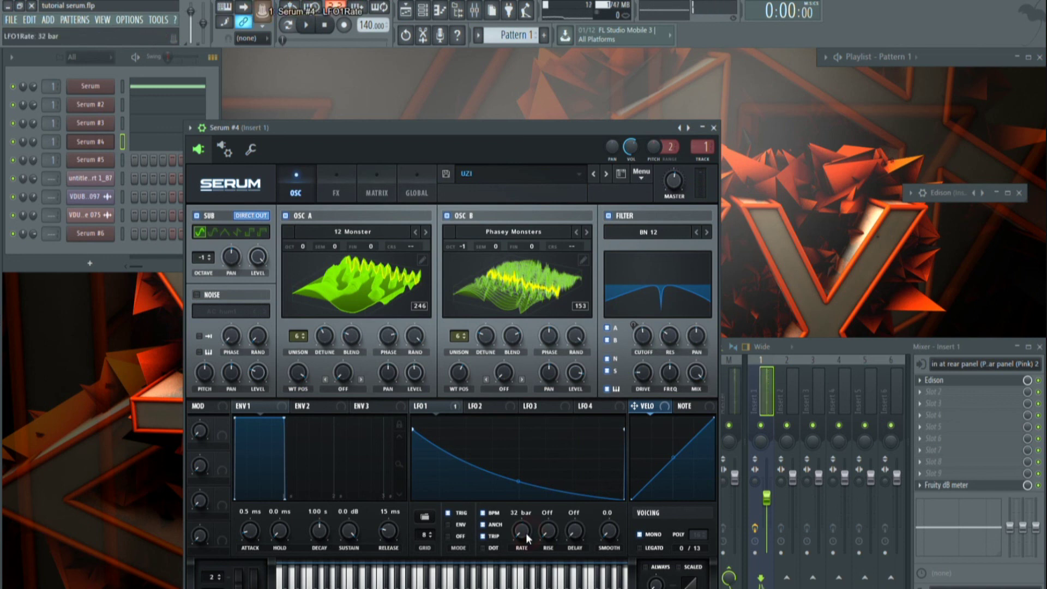
Step: Sweep LFO 1's rate back and forth between 1/8 and 1/16 while notes play, ending at 1/4
mouse_move(527, 535)
mouse_down()
mouse_move(527, 491)
mouse_move(527, 526)
mouse_up()
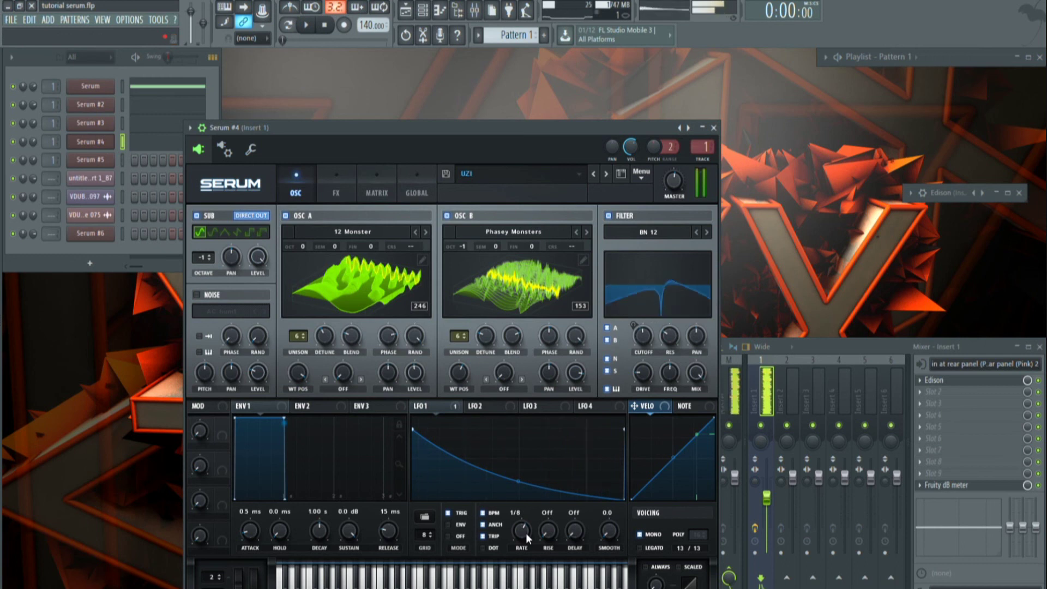
scroll(526, 533, up, 1)
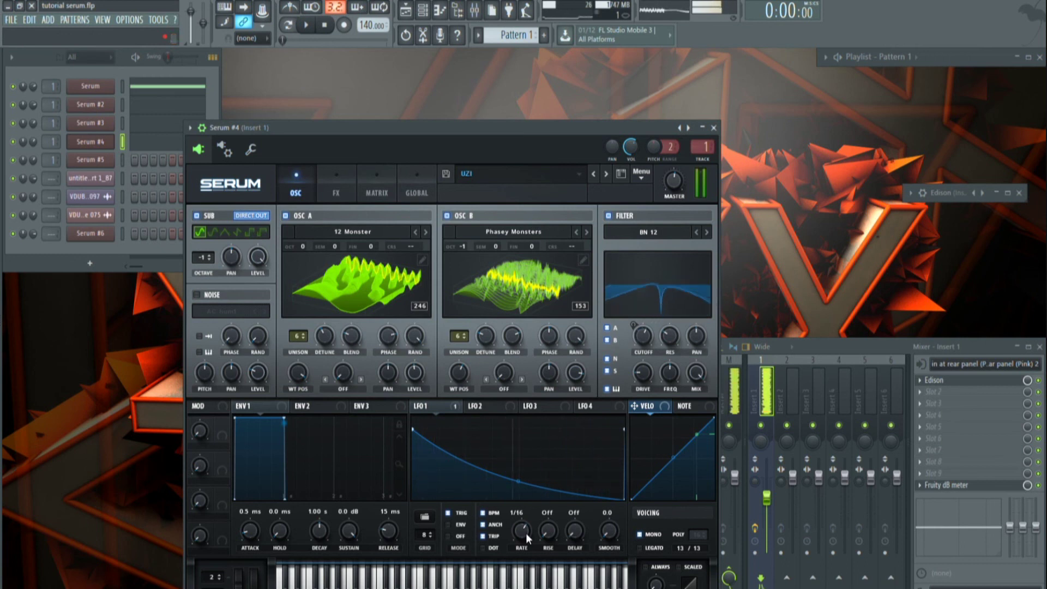
scroll(526, 532, down, 1)
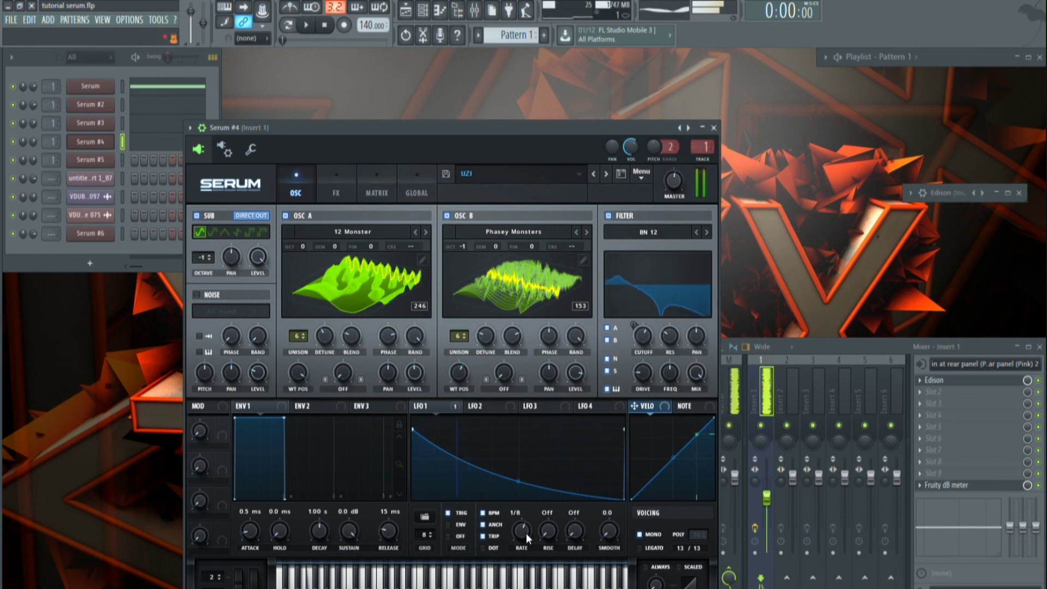
scroll(526, 532, up, 1)
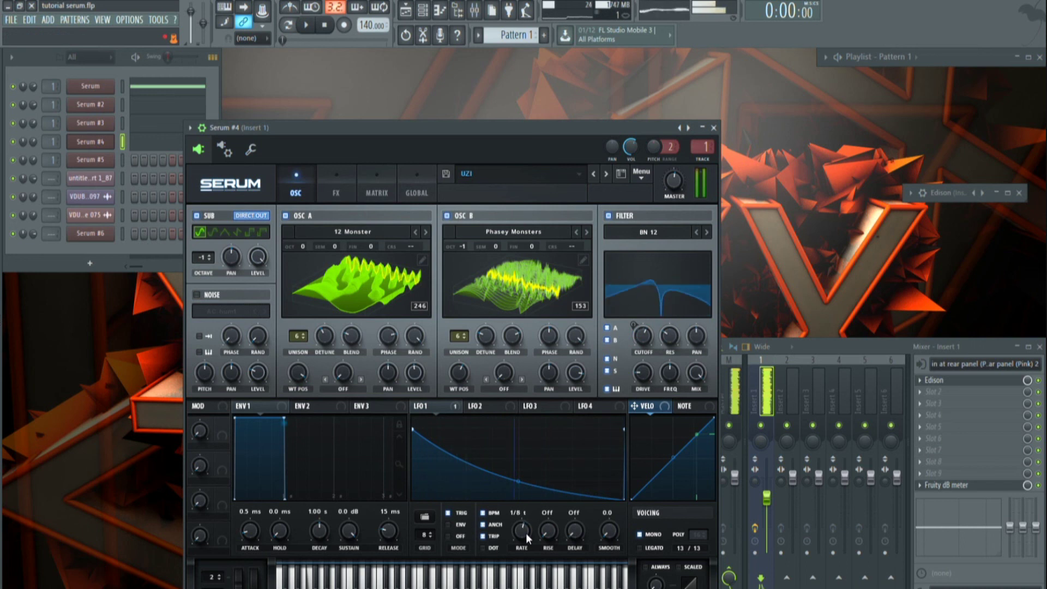
scroll(526, 533, up, 1)
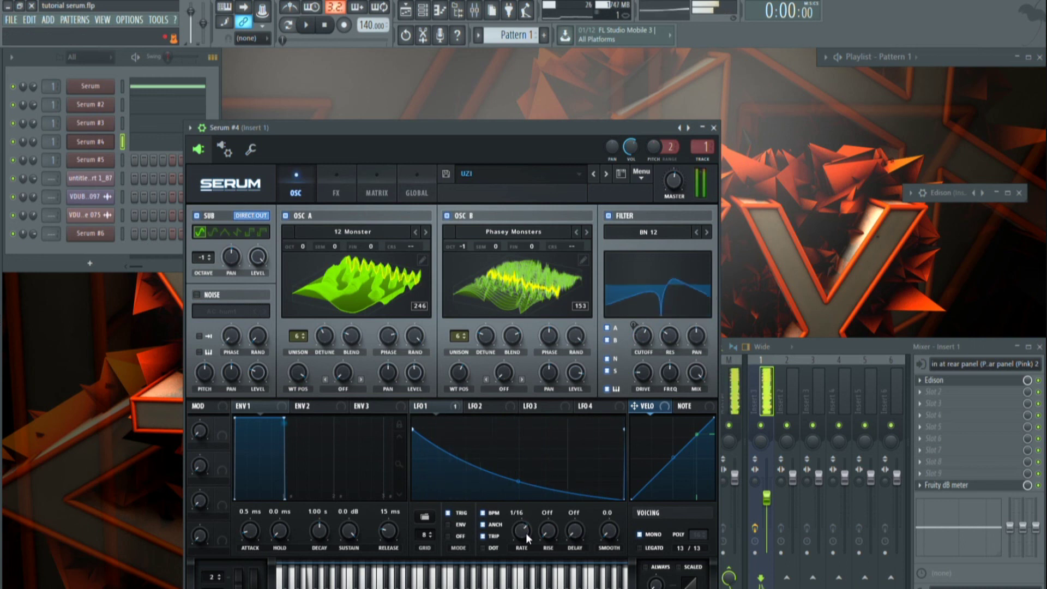
scroll(526, 532, down, 3)
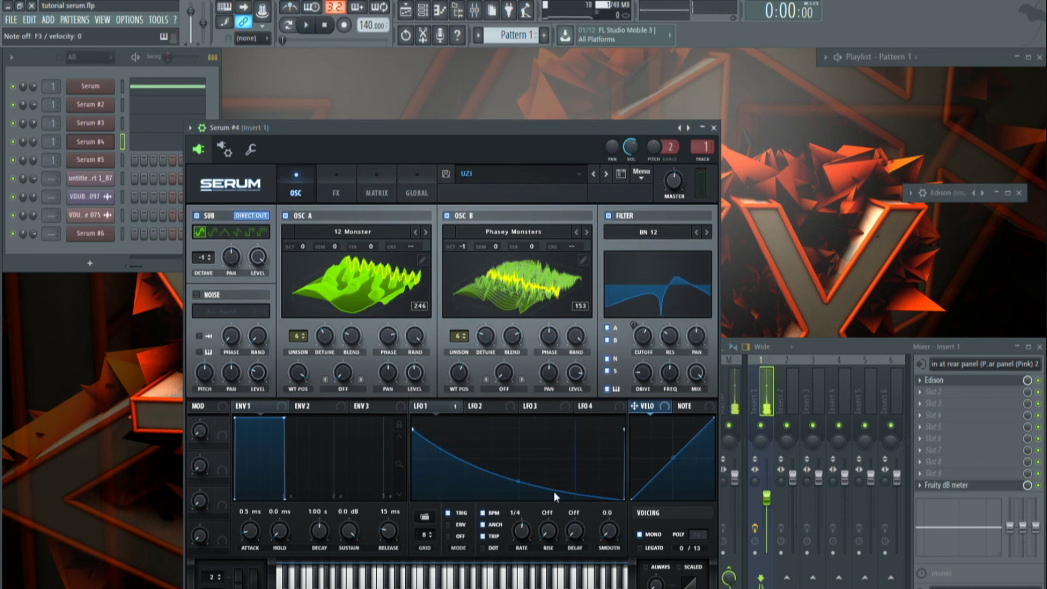
Step: Close the Serum #4 window, then enlarge the mixer and close it as well
drag(366, 128, 404, 57)
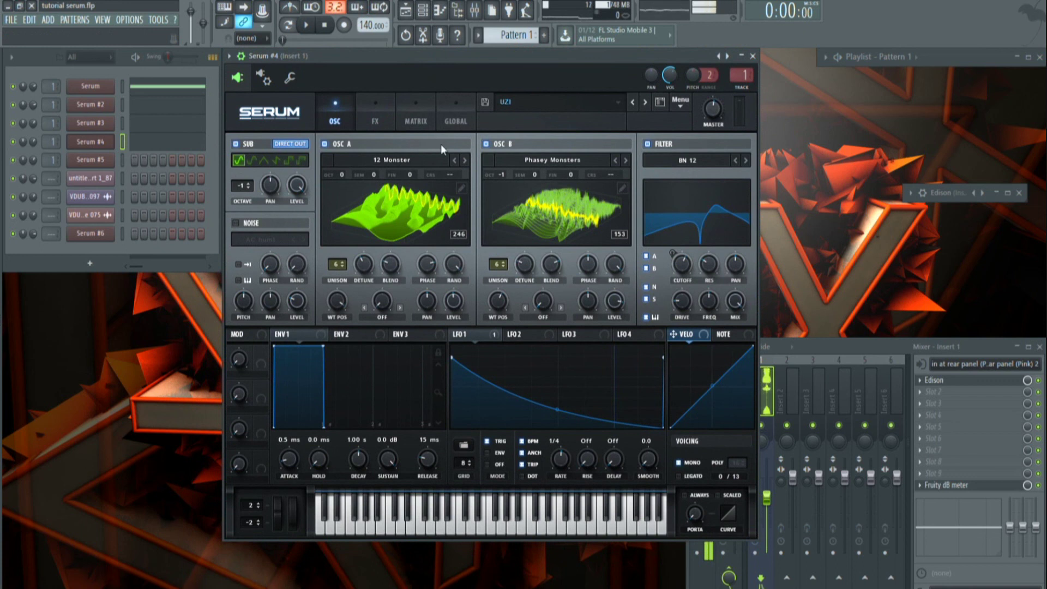
click(751, 55)
double_click(880, 346)
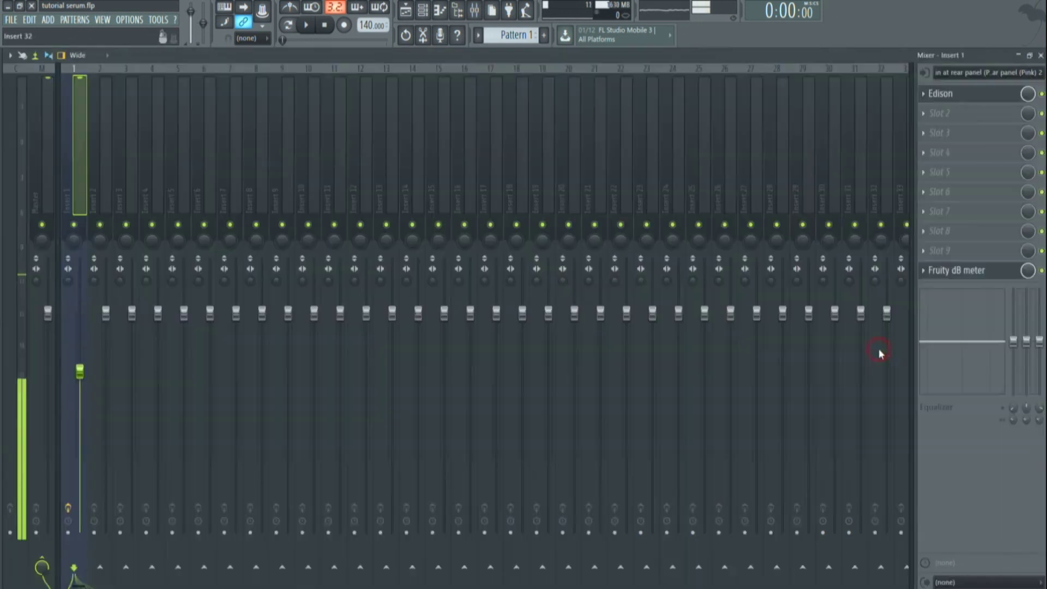
click(1041, 56)
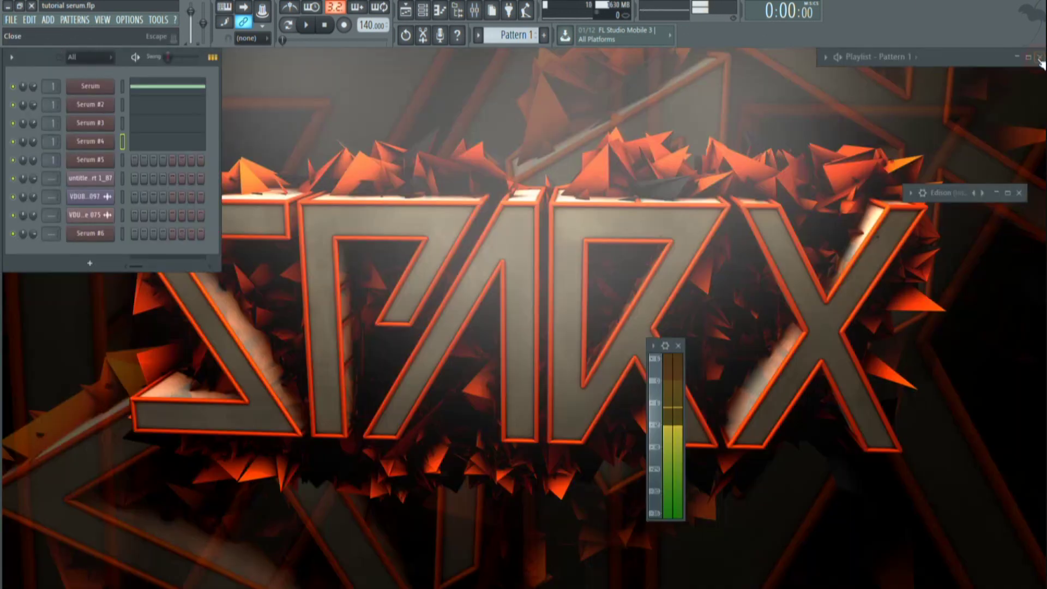
Step: Move the Fruity dB meter and Edison windows out of the centre and collapse the channel rack
drag(684, 354, 1040, 453)
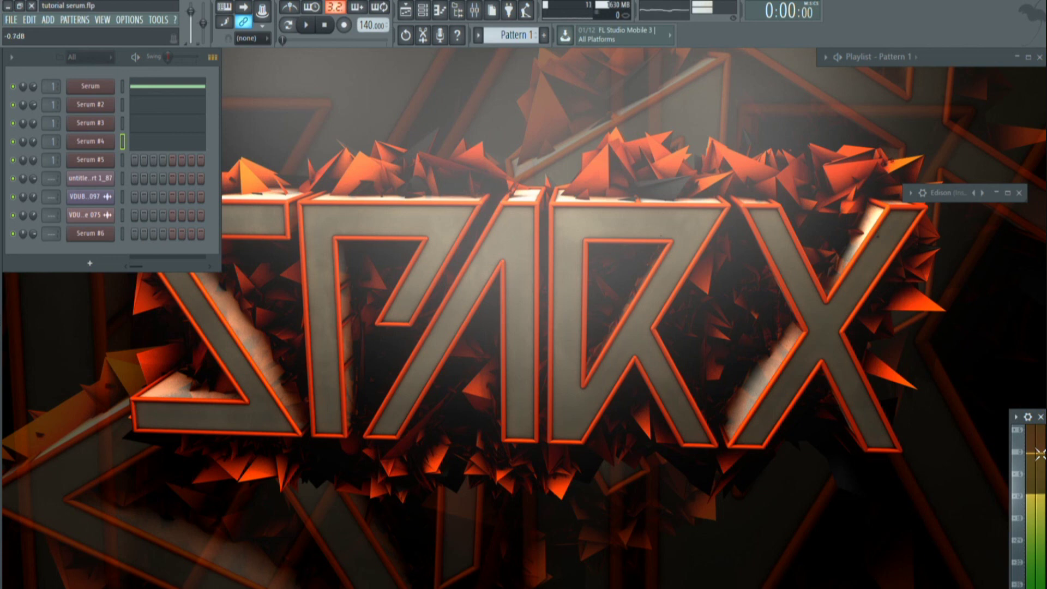
click(36, 58)
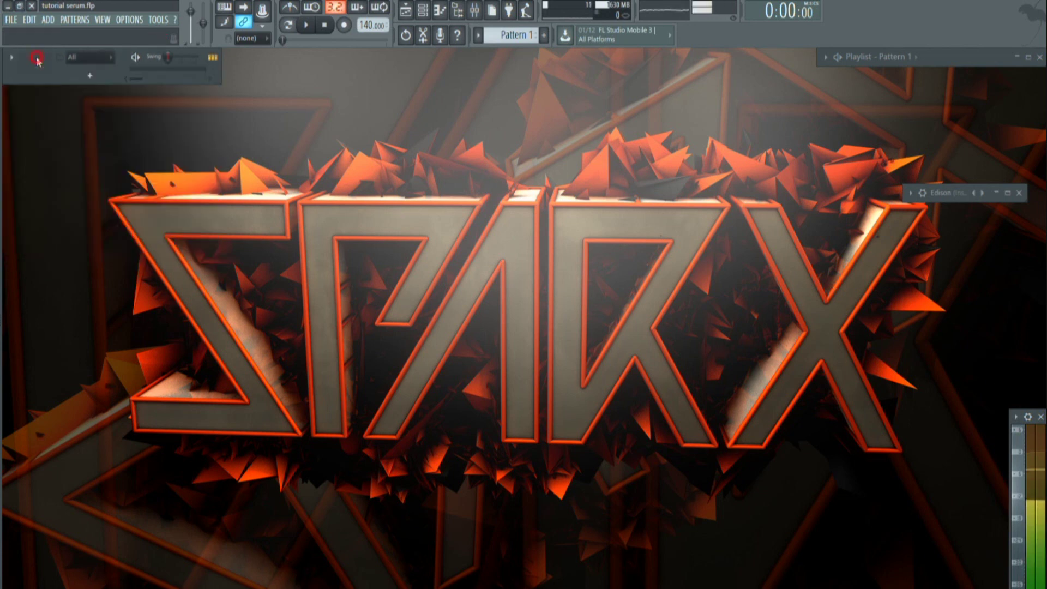
drag(935, 198, 924, 84)
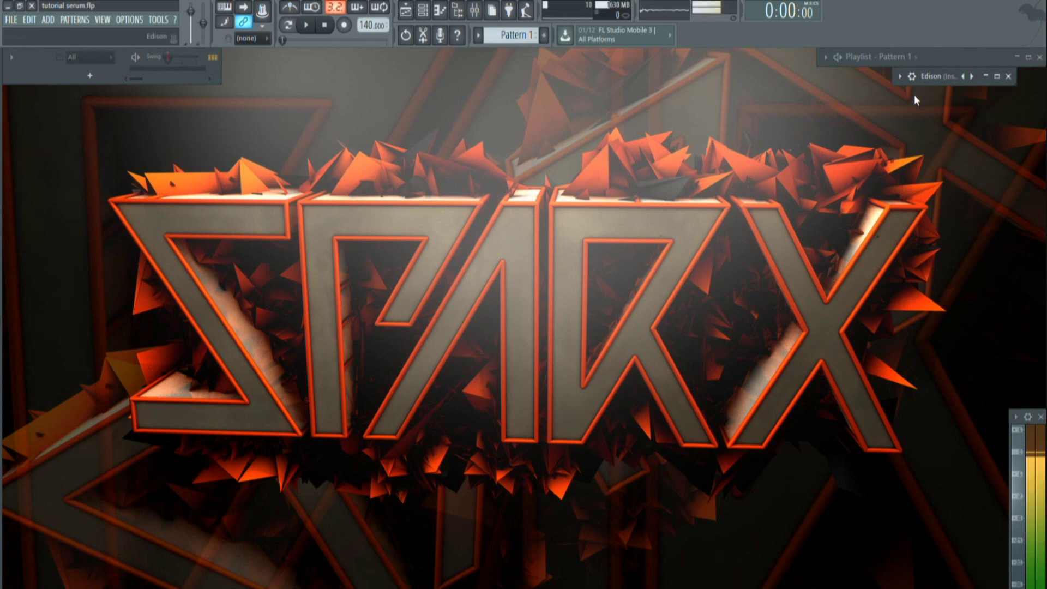
Step: Play the song, maximize the playlist and audition track 1 by soloing and unsoloing it
key(space)
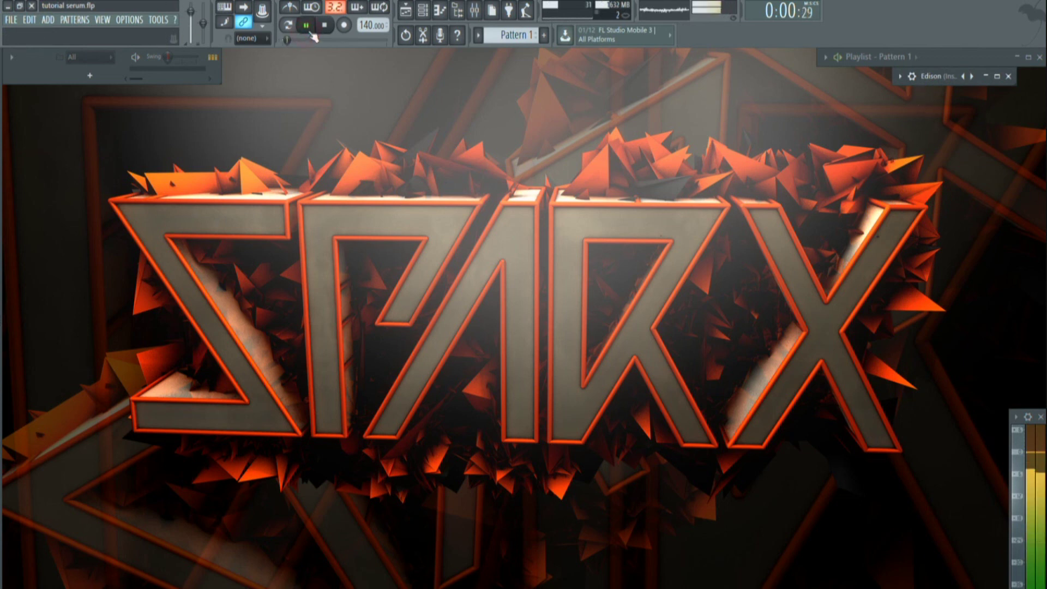
double_click(961, 58)
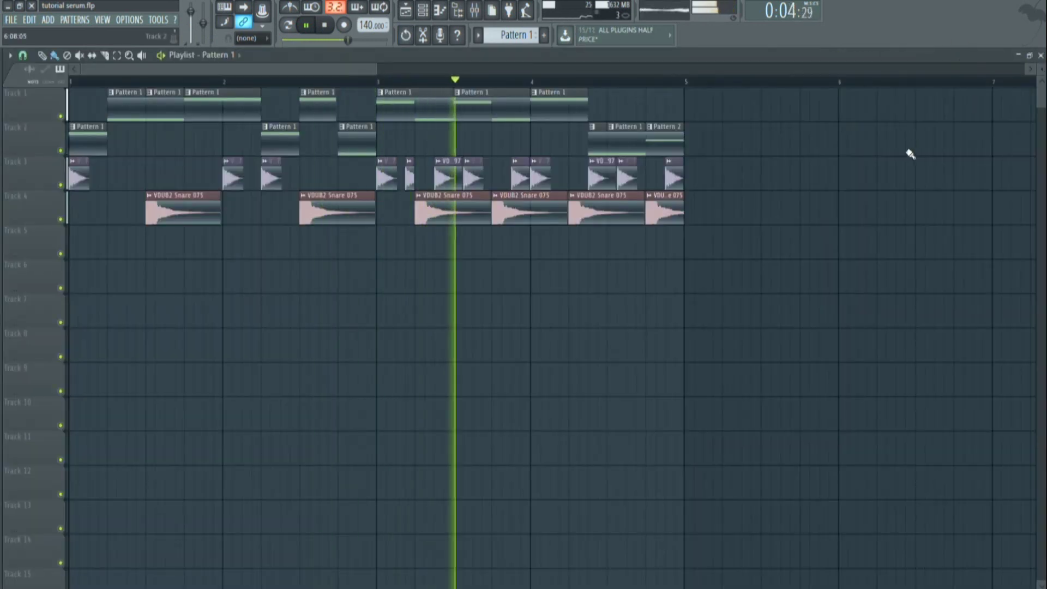
ctrl+click(60, 116)
ctrl+click(60, 116)
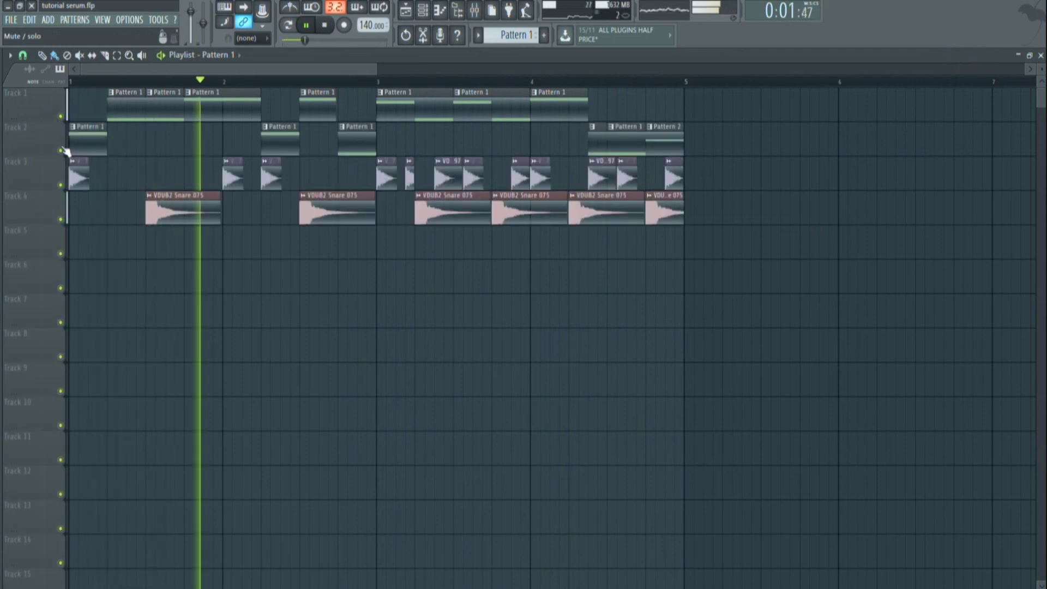
ctrl+click(62, 116)
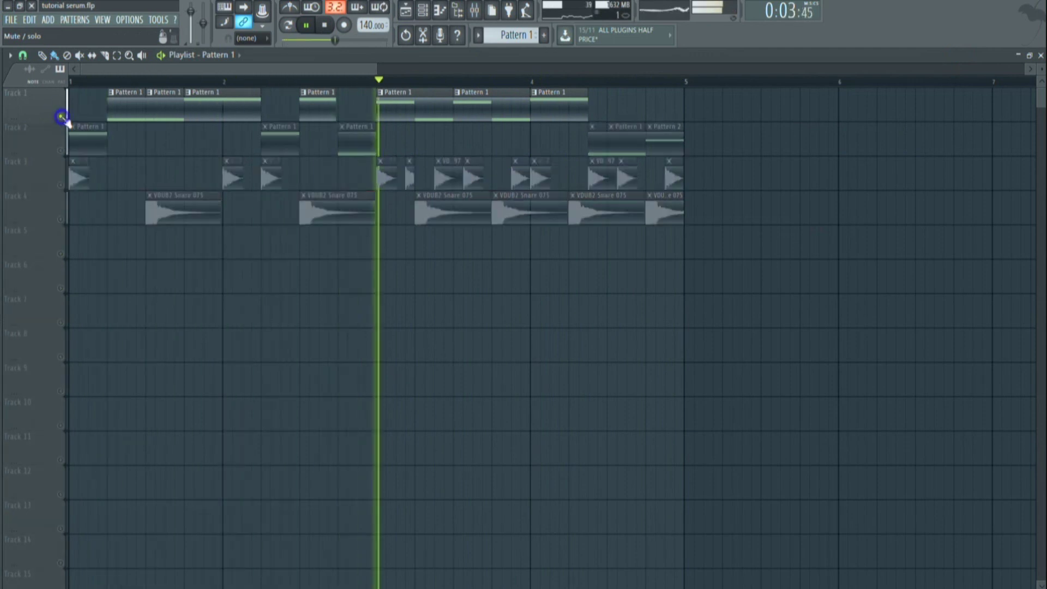
ctrl+click(62, 117)
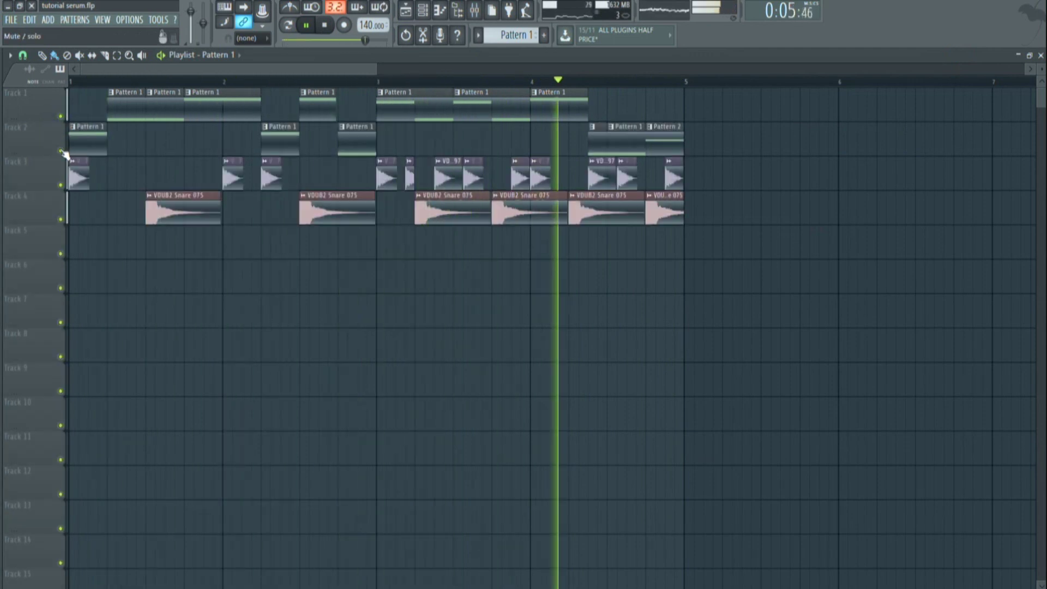
Step: Toggle the solo of track 2 during playback, then stop the song and close the playlist
right_click(61, 151)
right_click(61, 151)
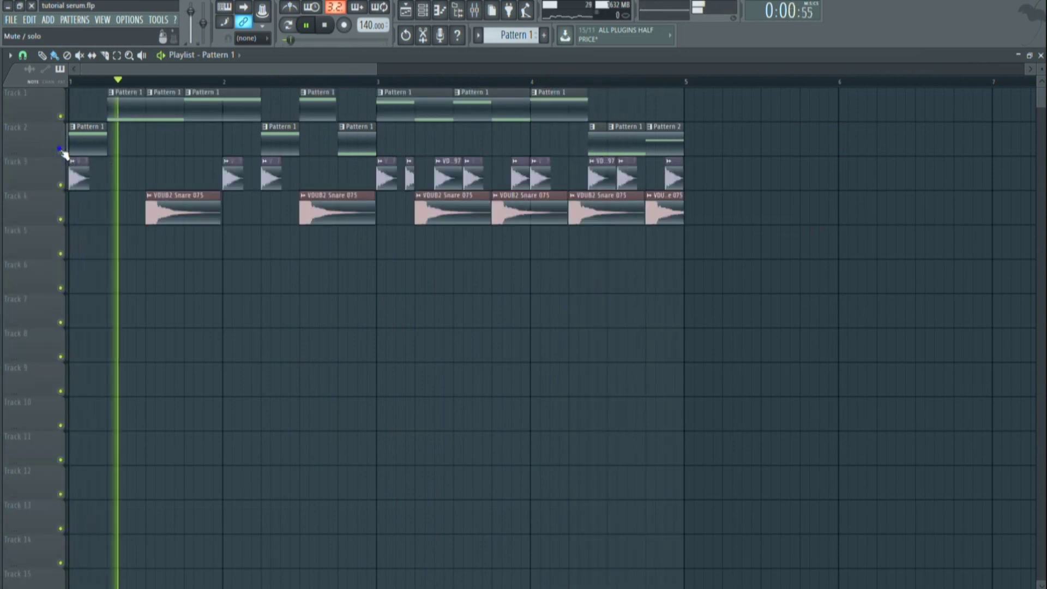
click(325, 26)
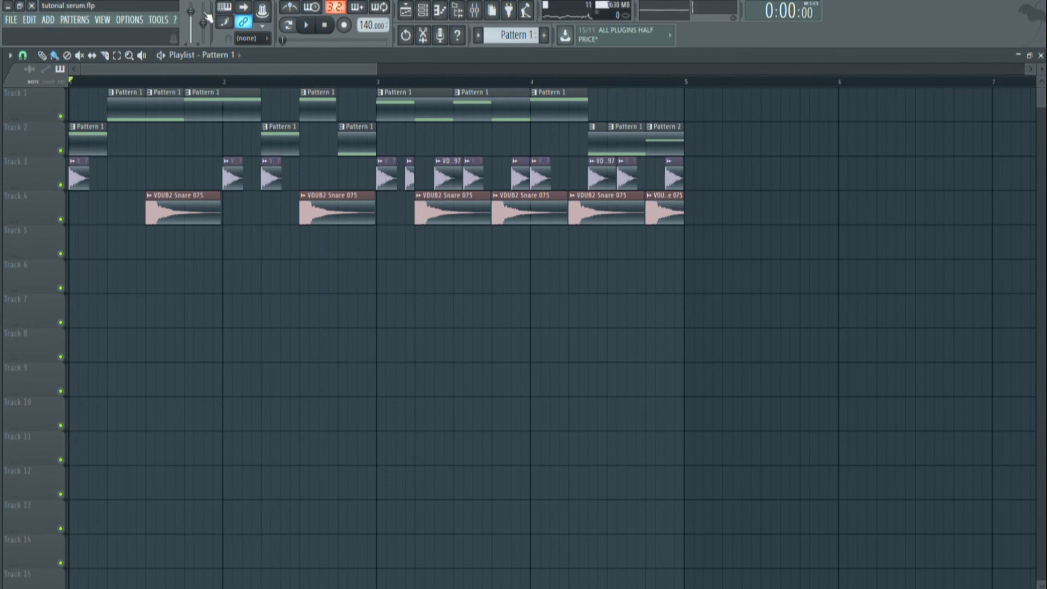
click(1042, 55)
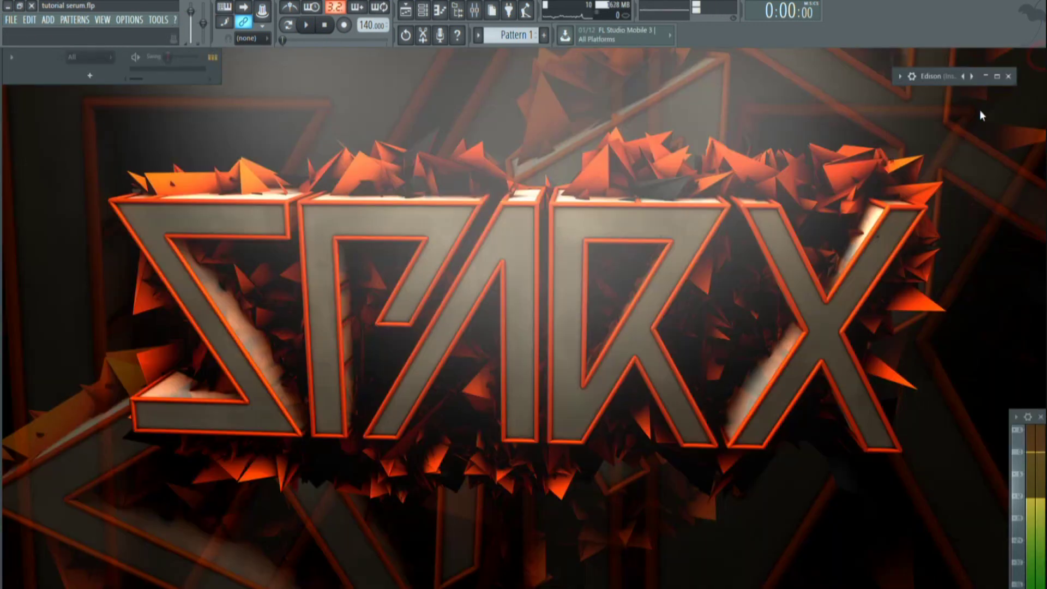